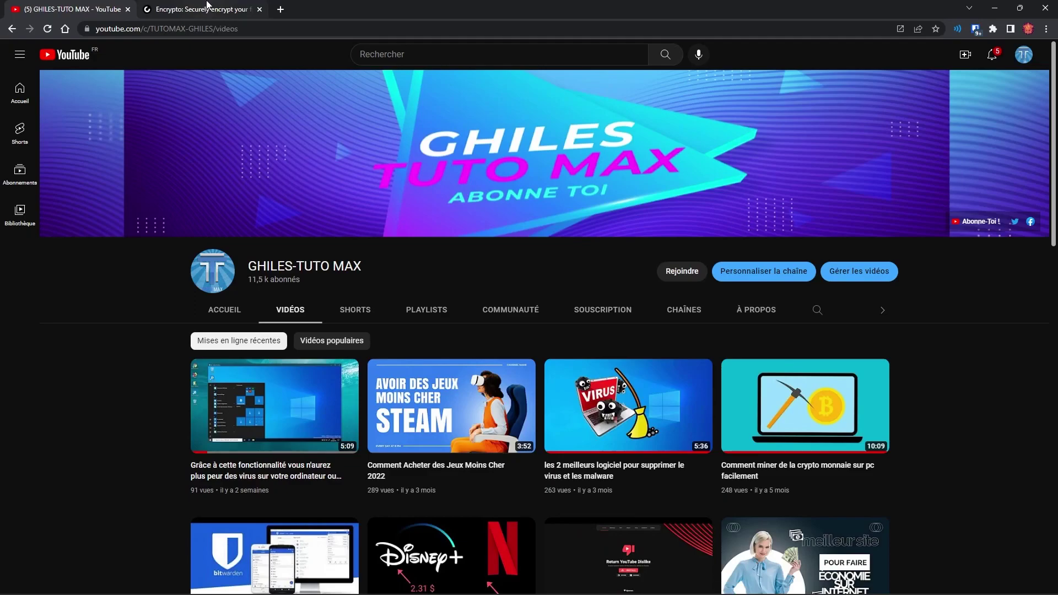
Download Encrypto for Windows from the MacPaw page, dismiss the popup, and minimize Chrome
left_click(207, 4)
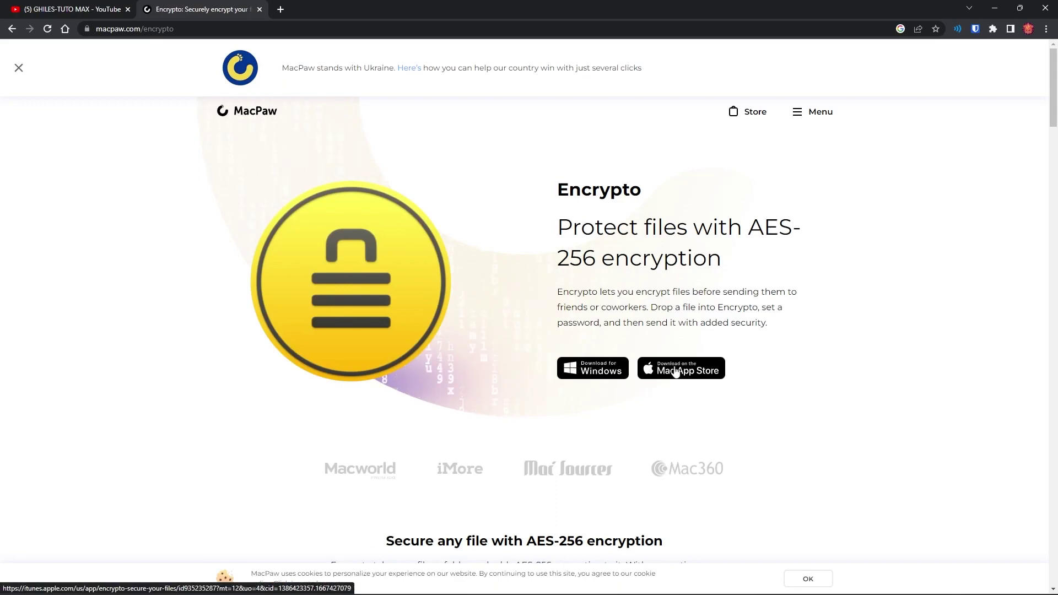
left_click(593, 374)
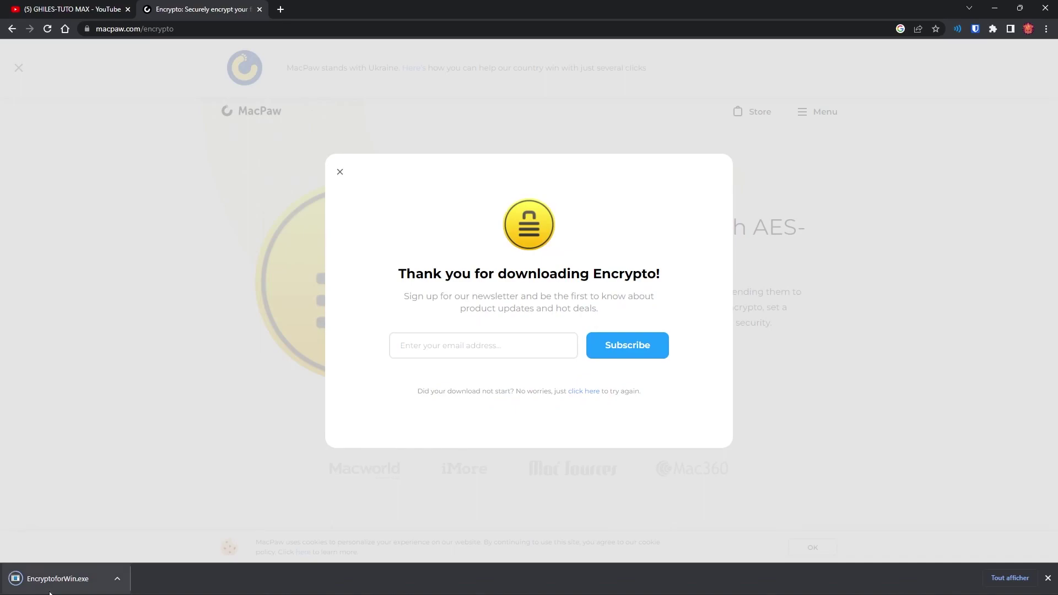
left_click(339, 175)
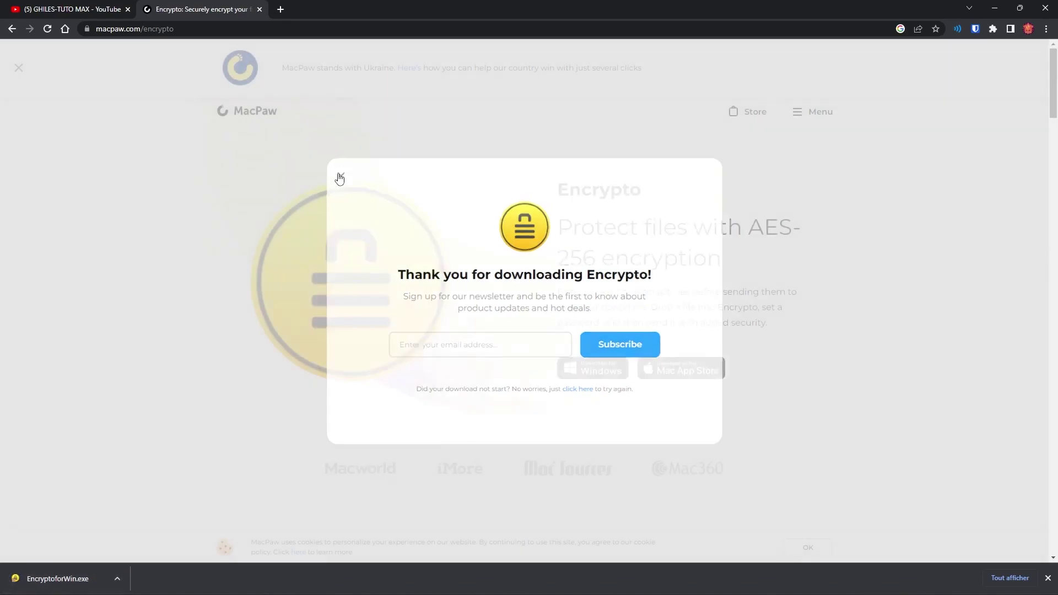
left_click(995, 7)
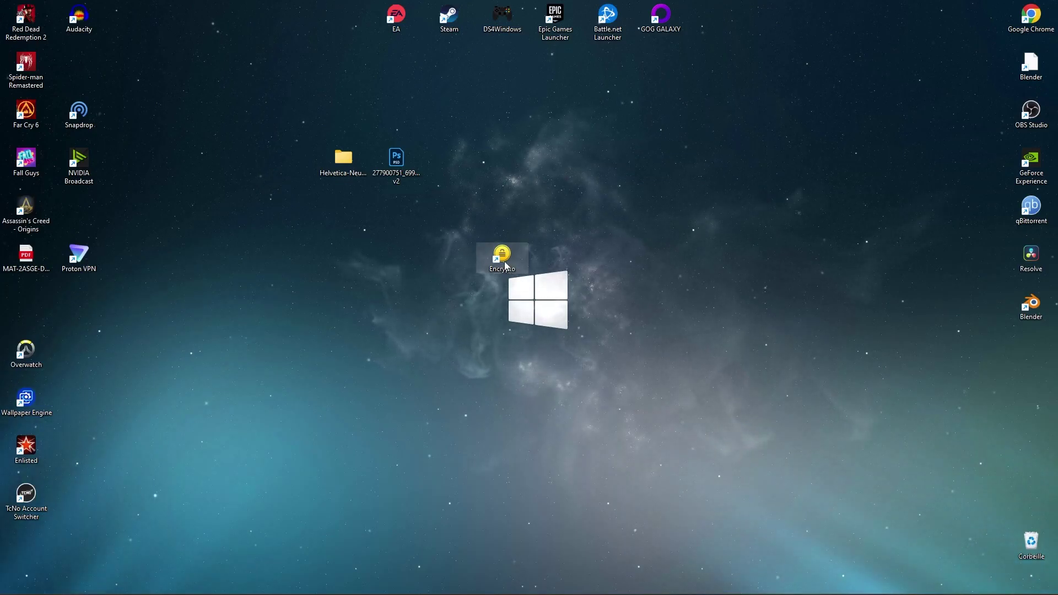
Launch Encrypto from its desktop shortcut
double_click(505, 266)
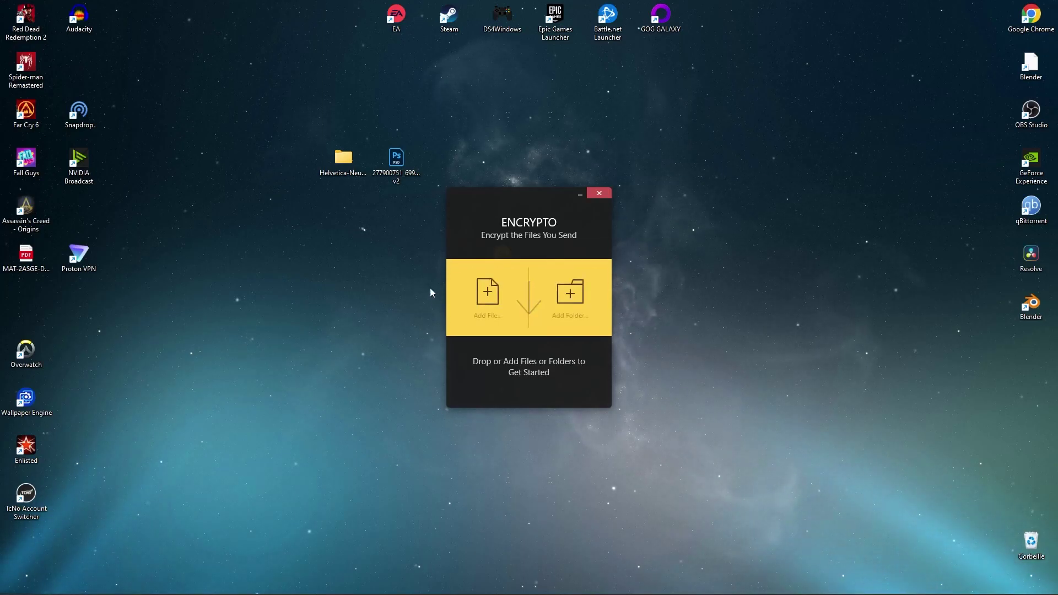
mouse_move(513, 287)
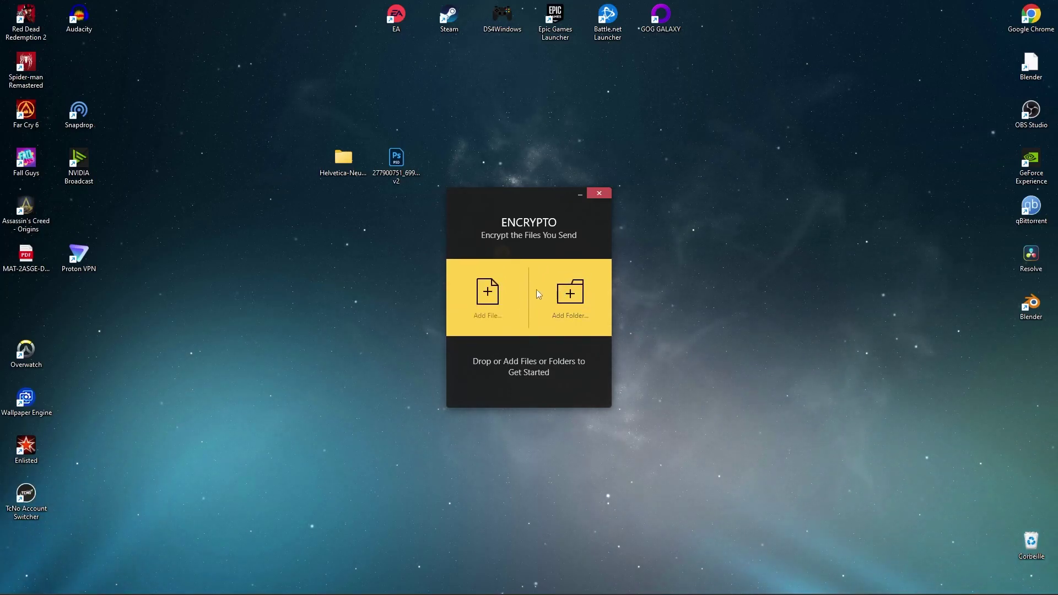
Open Encrypto's Add File picker on the Desktop folder and reposition the PSD icon
left_click(485, 296)
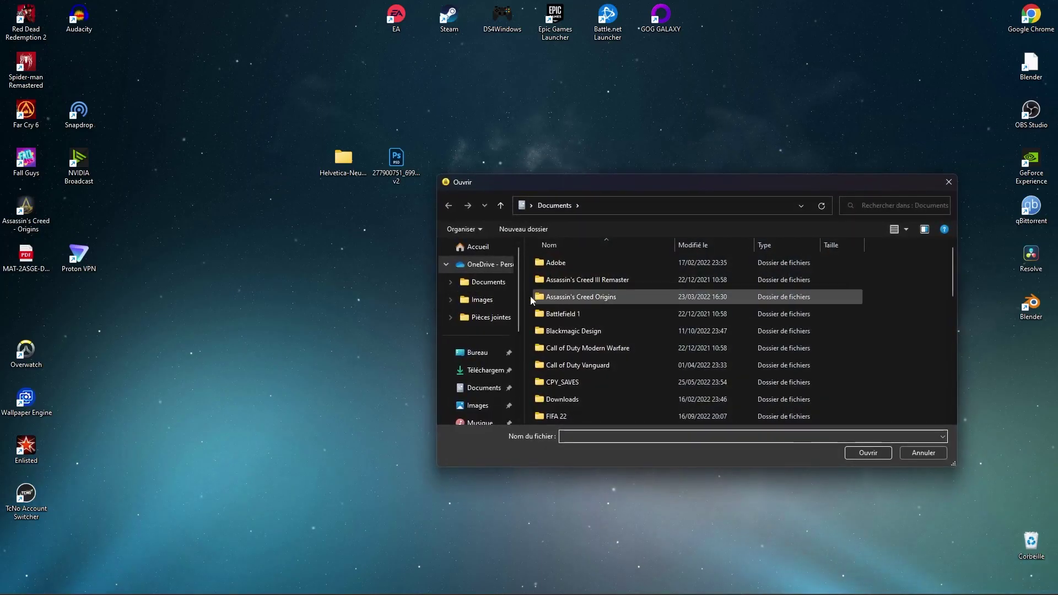
left_click(488, 355)
left_click_drag(397, 160, 344, 257)
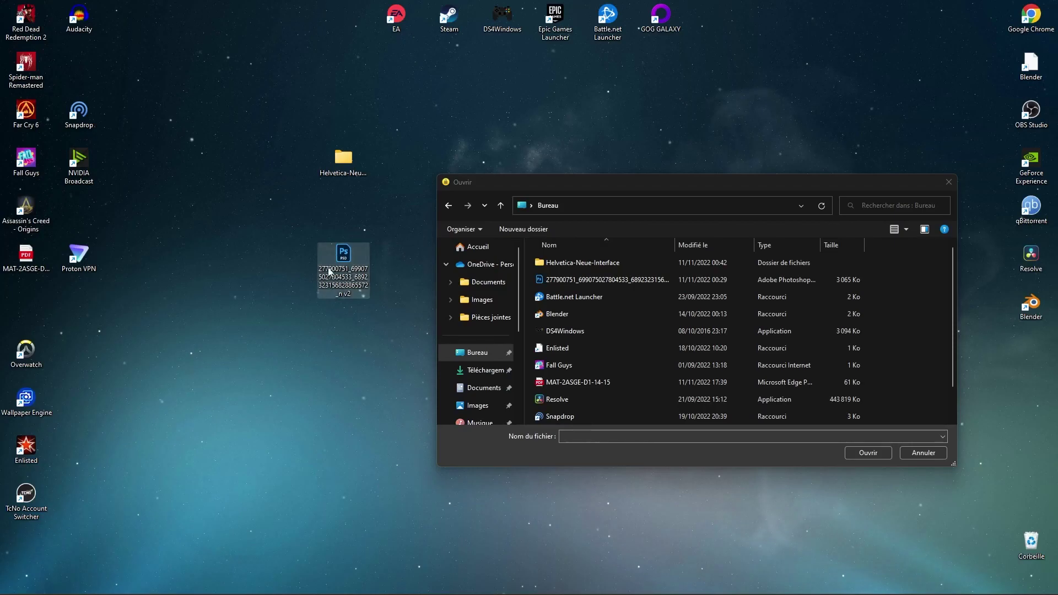
left_click_drag(354, 279, 378, 182)
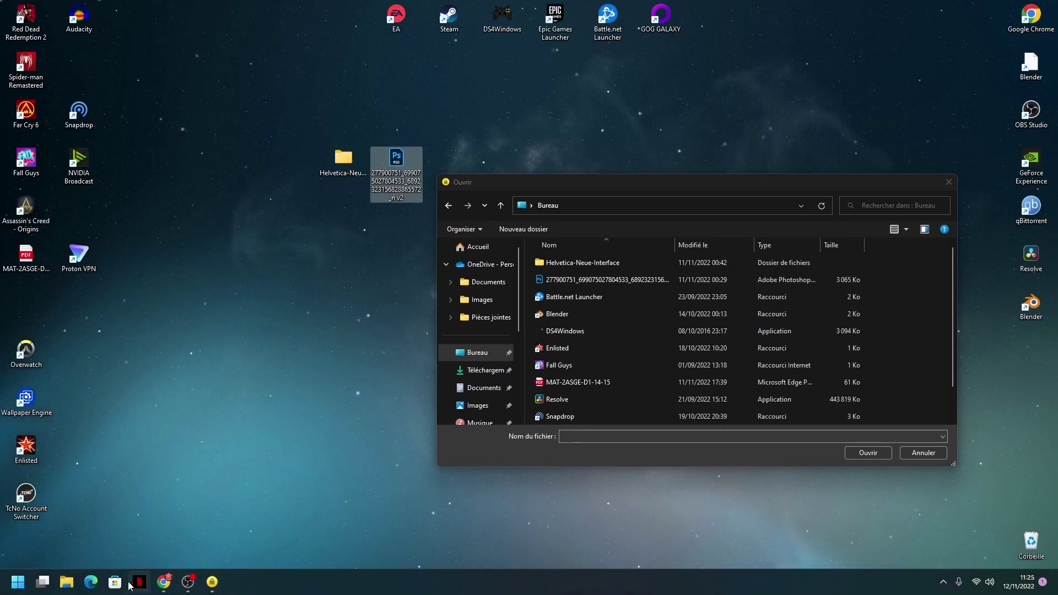
Open File Explorer and navigate to the Images folder
left_click(18, 582)
key("super+e")
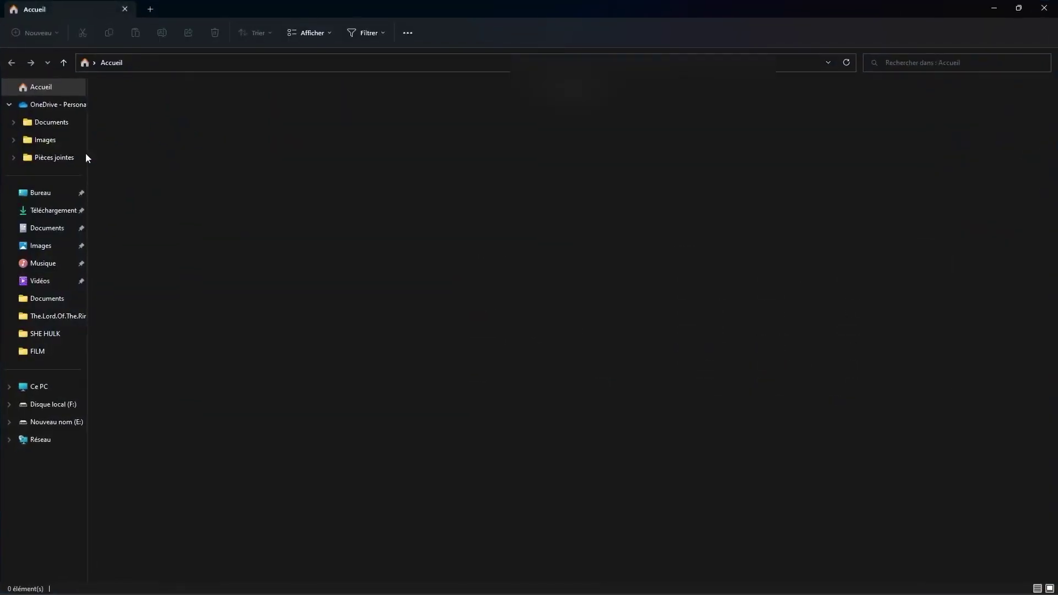
left_click(45, 140)
double_click(139, 132)
left_click(54, 251)
Drag pexels-cátia-matos-1072179.jpg onto the desktop, preview it, and close the file picker
left_click_drag(425, 113, 411, 288)
left_click_drag(397, 165, 824, 36)
double_click(413, 270)
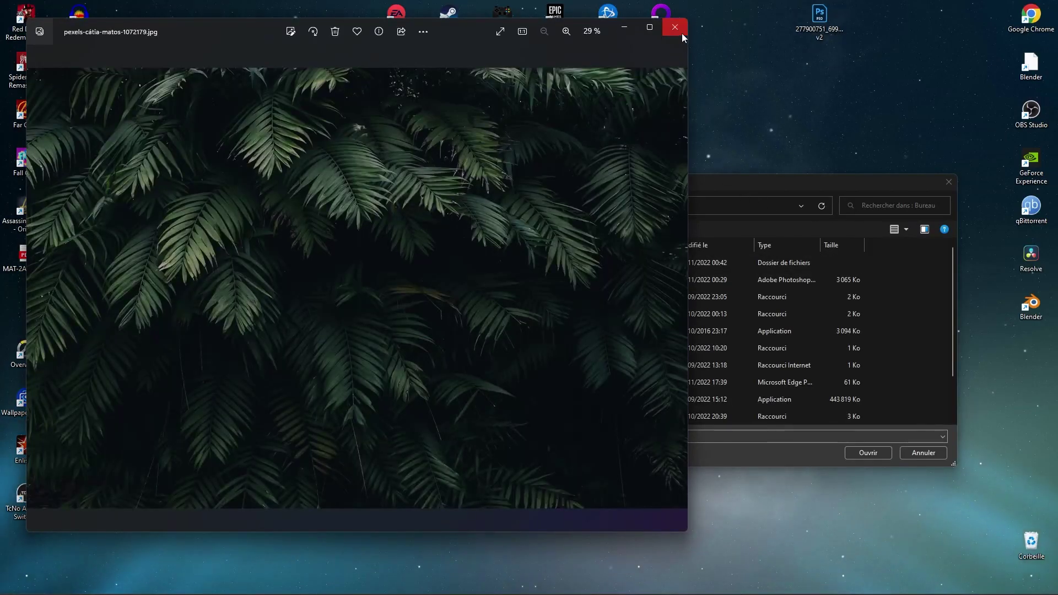
left_click(675, 27)
left_click(949, 182)
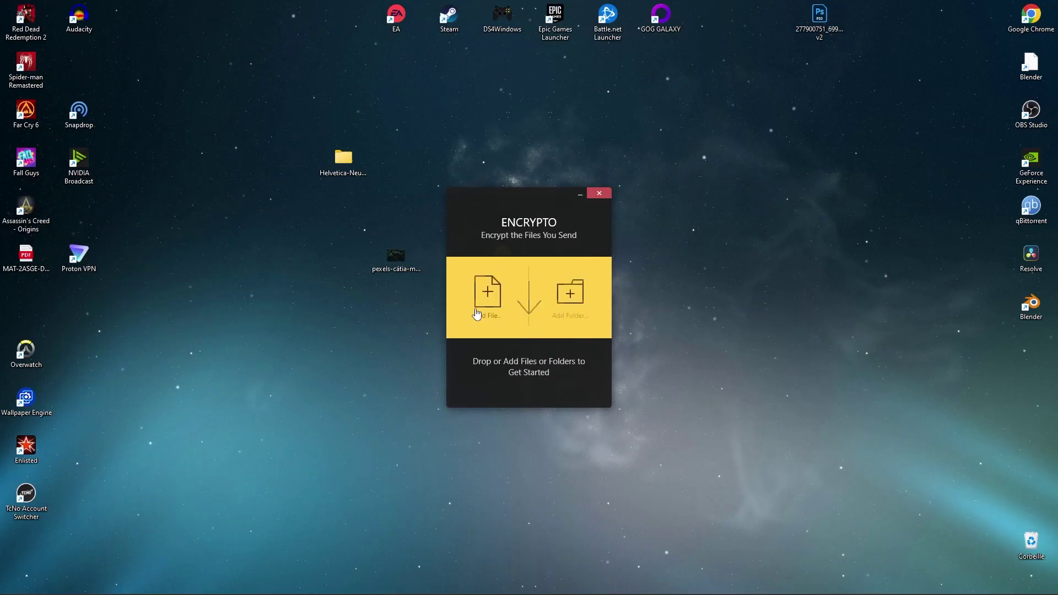
Browse desktop files sorted by date, cancel, then drag the pexels photo into Encrypto
left_click(474, 308)
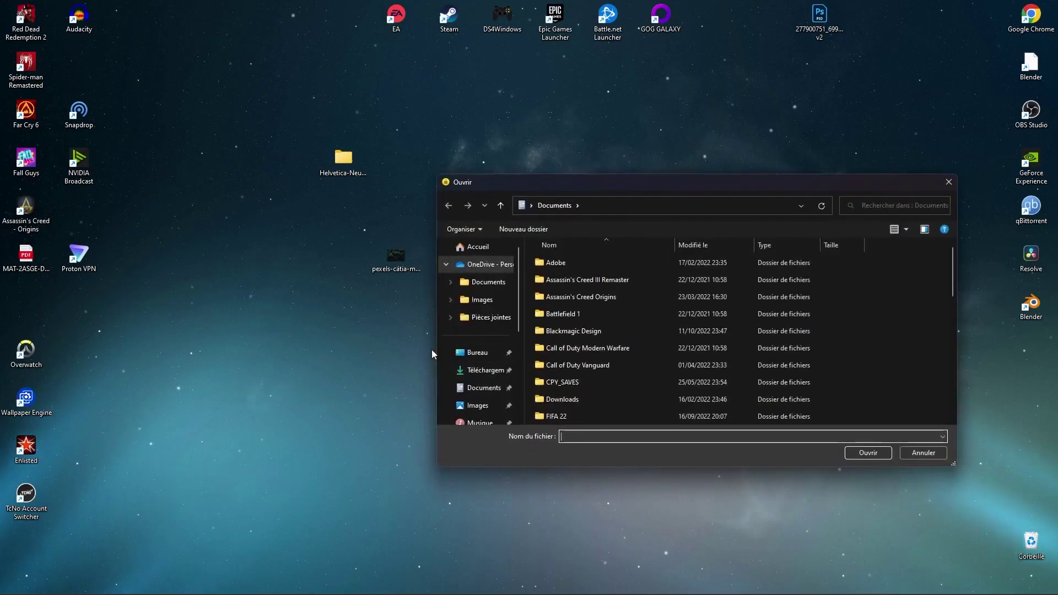
left_click(475, 353)
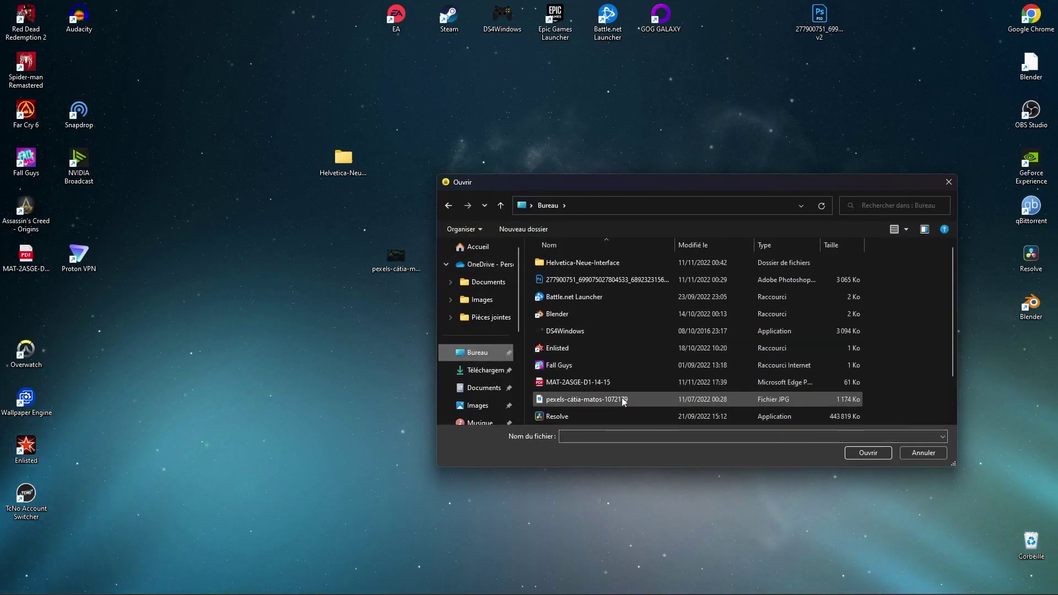
left_click(719, 246)
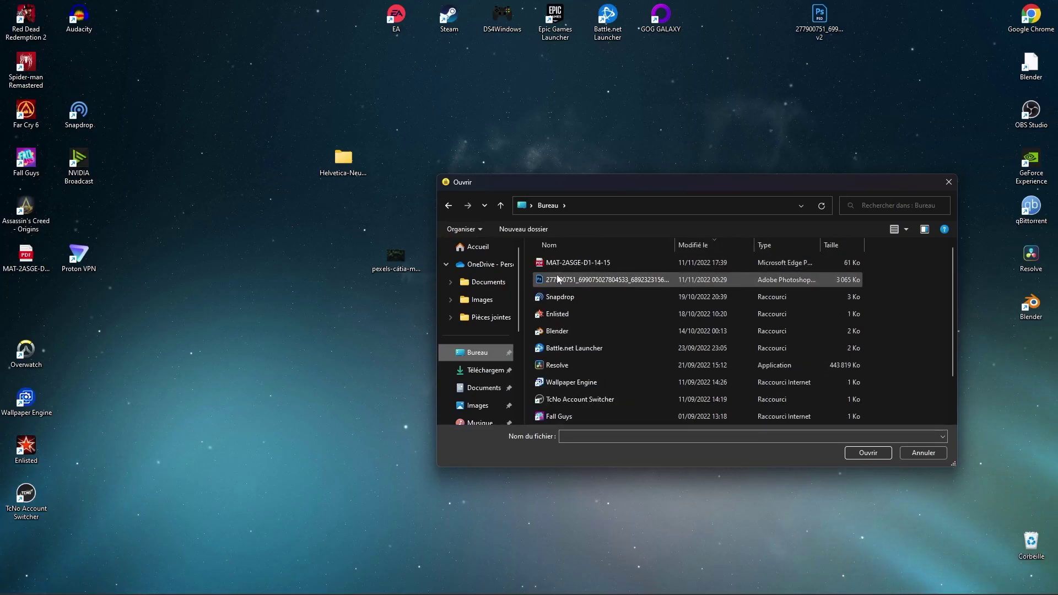
left_click(712, 251)
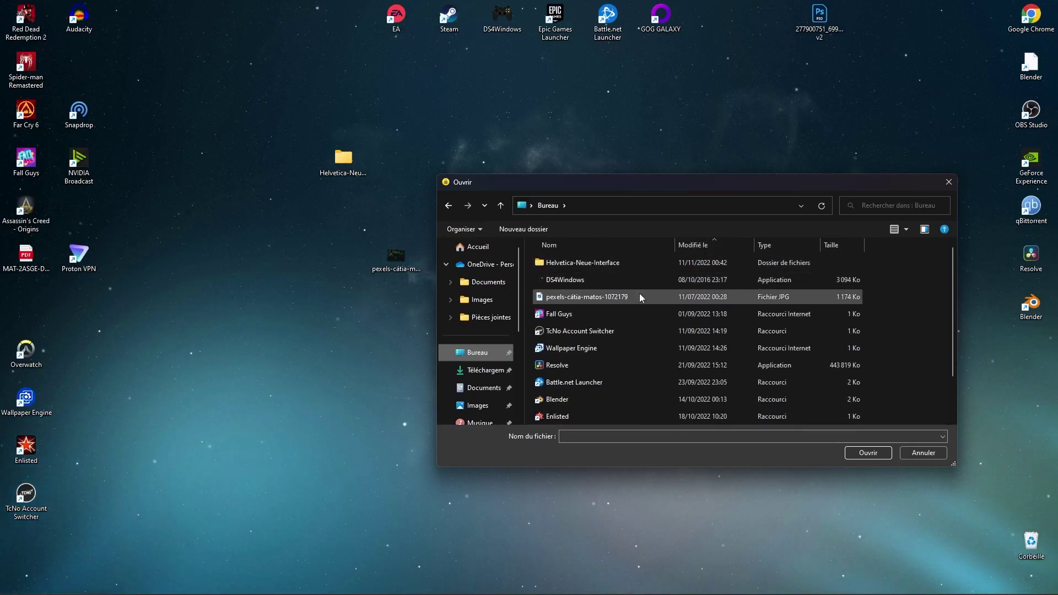
left_click(737, 250)
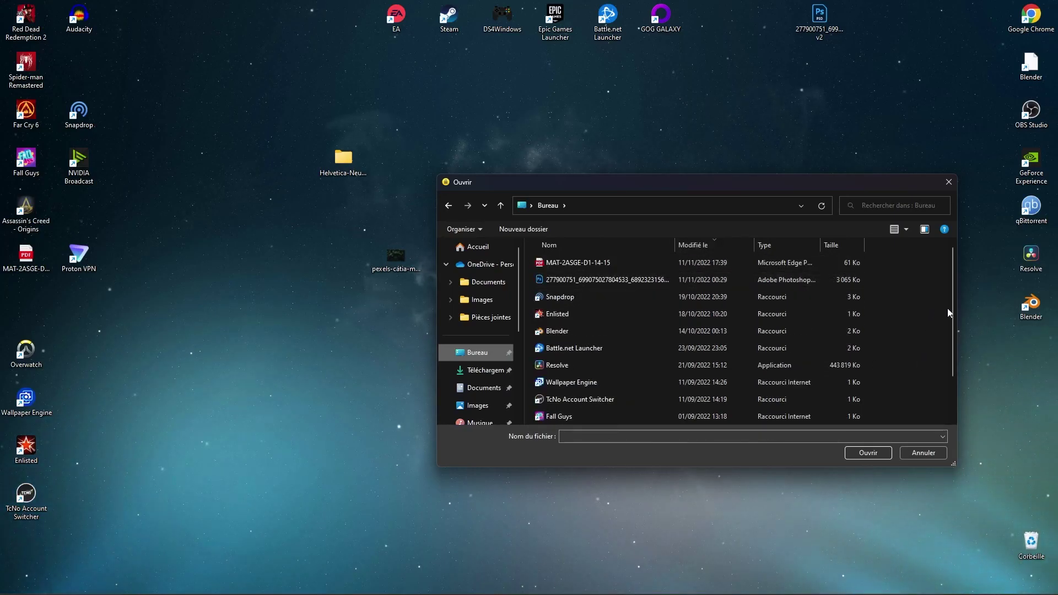
scroll(947, 310, "down", 2)
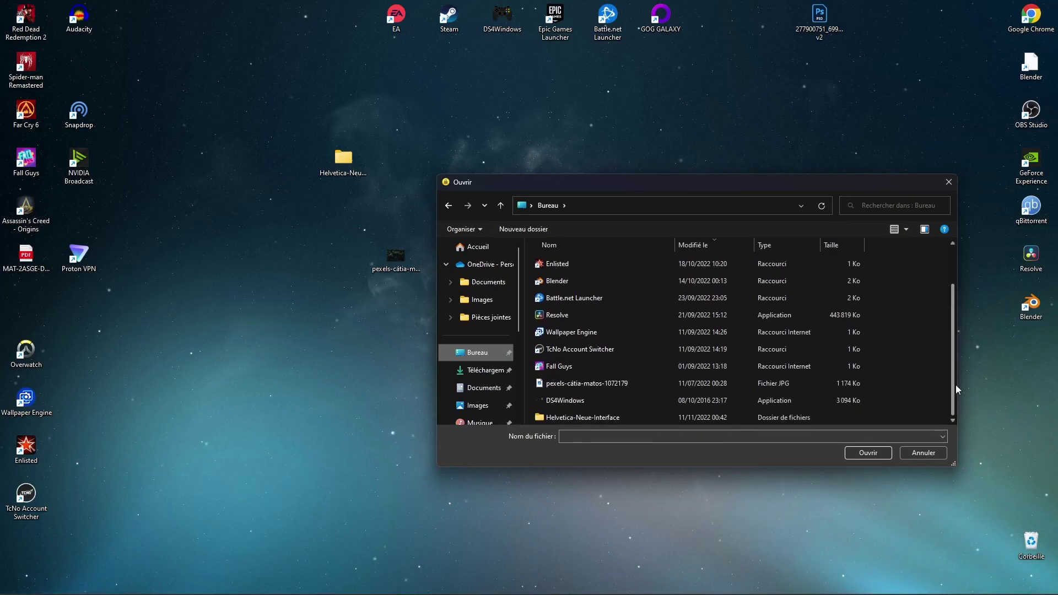
scroll(952, 343, "up", 2)
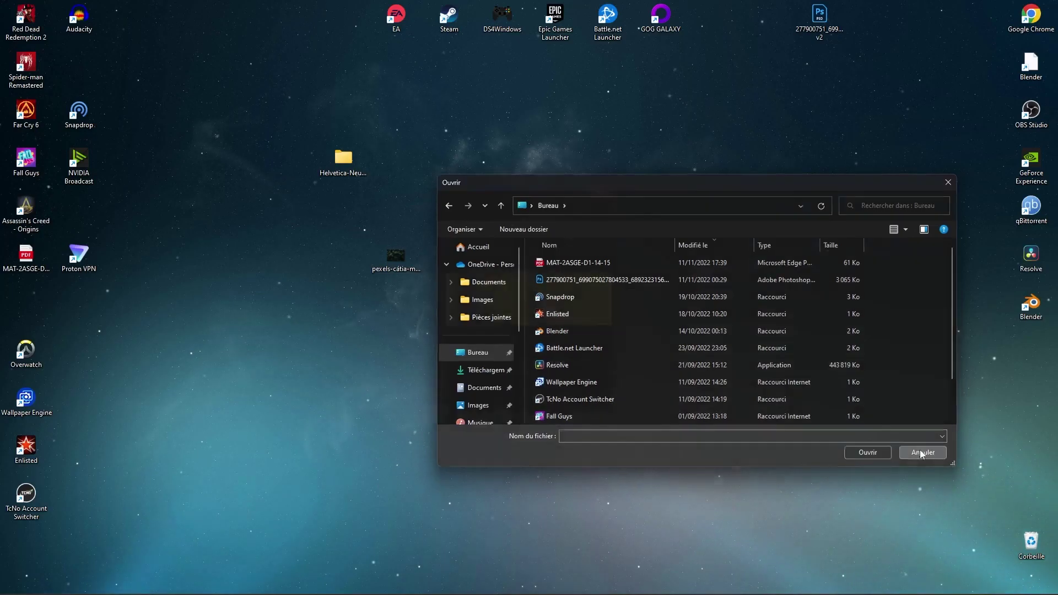
left_click(937, 455)
left_click_drag(456, 287, 458, 292)
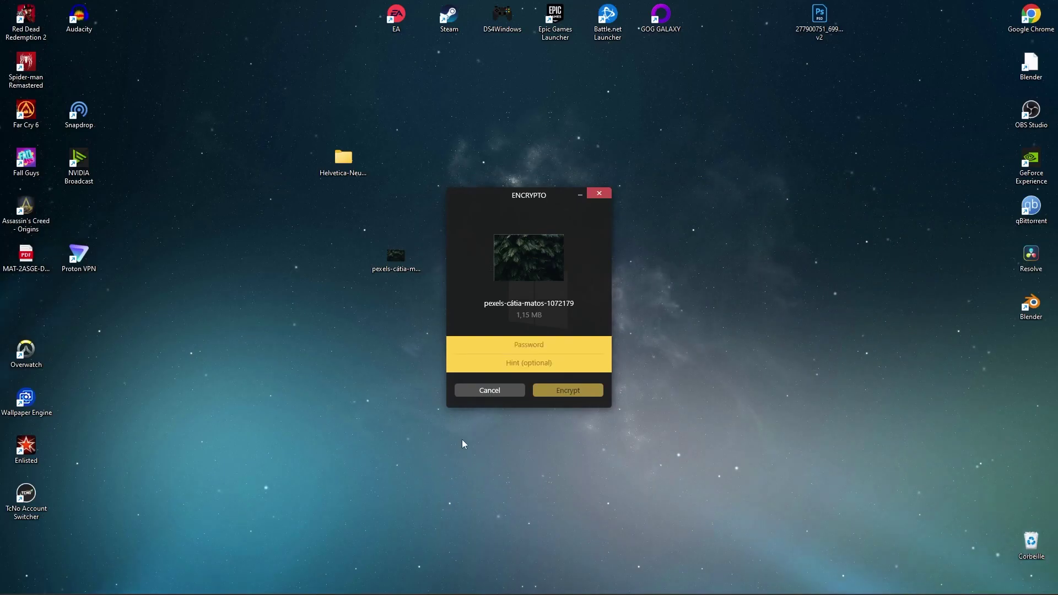
left_click(550, 351)
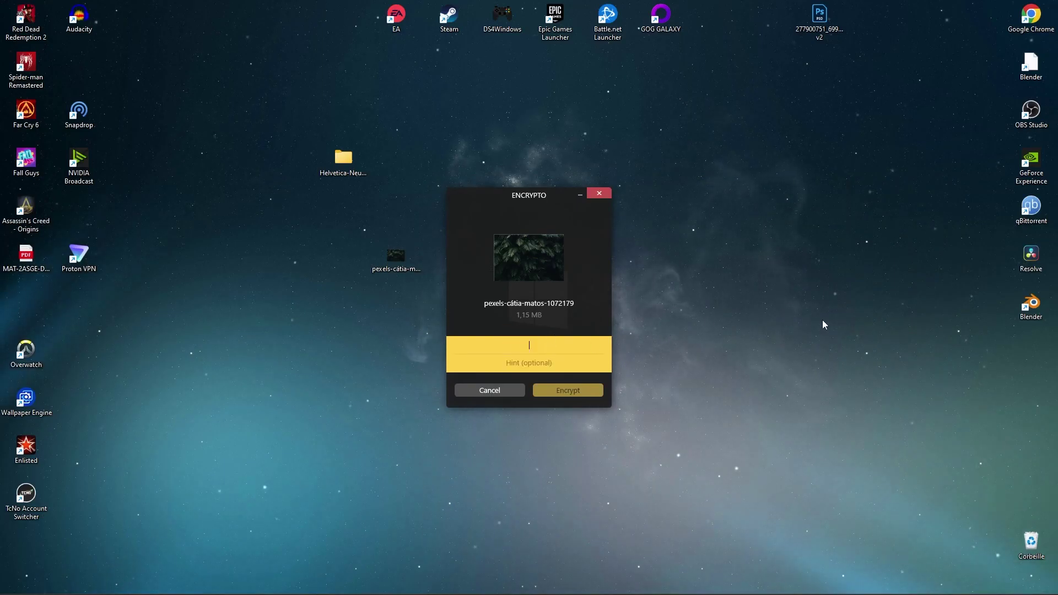
mouse_move(904, 592)
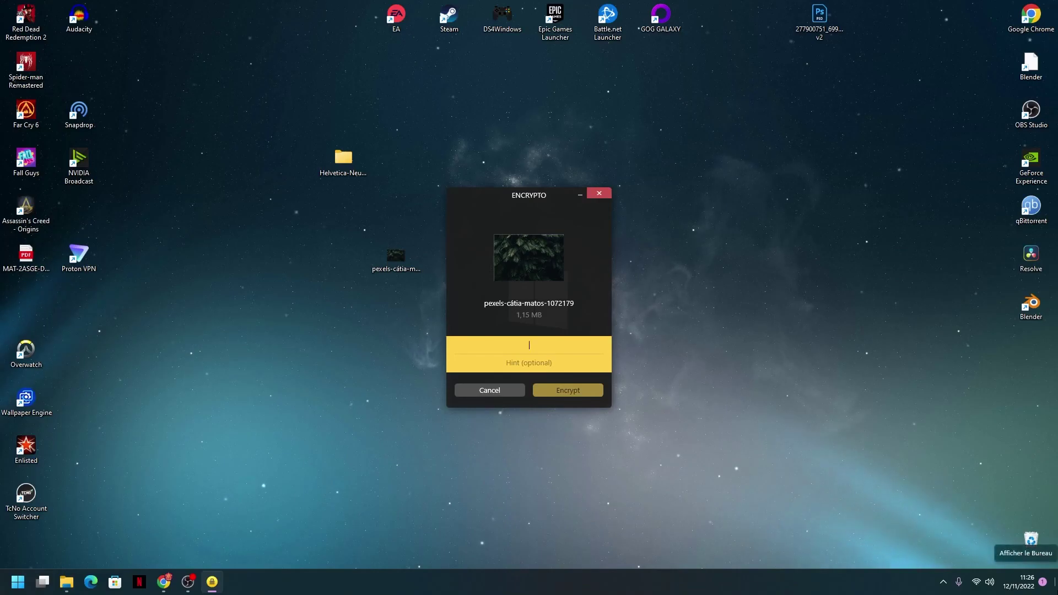
type("12")
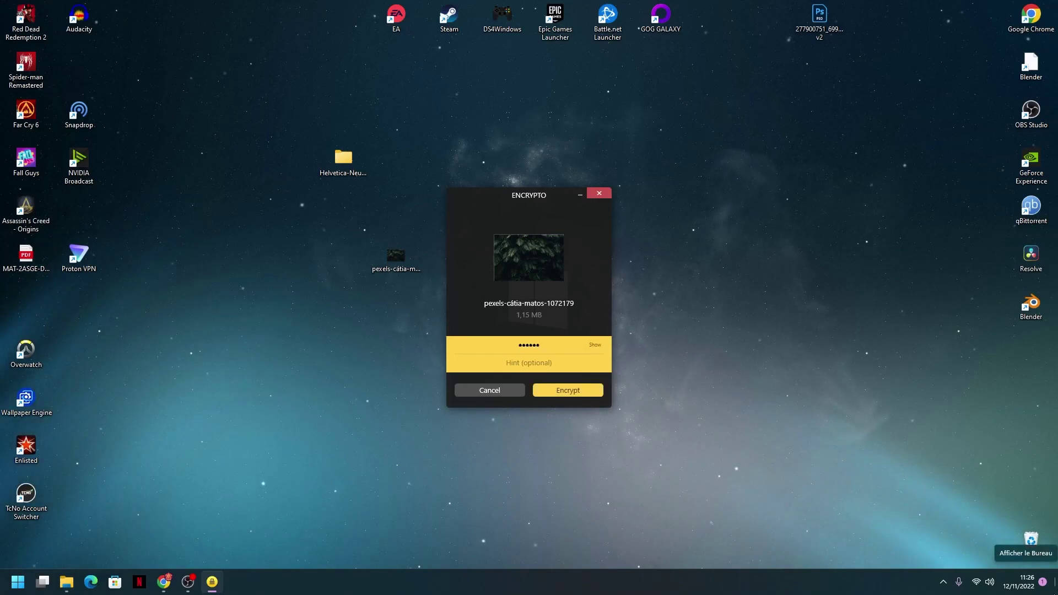
left_click(553, 360)
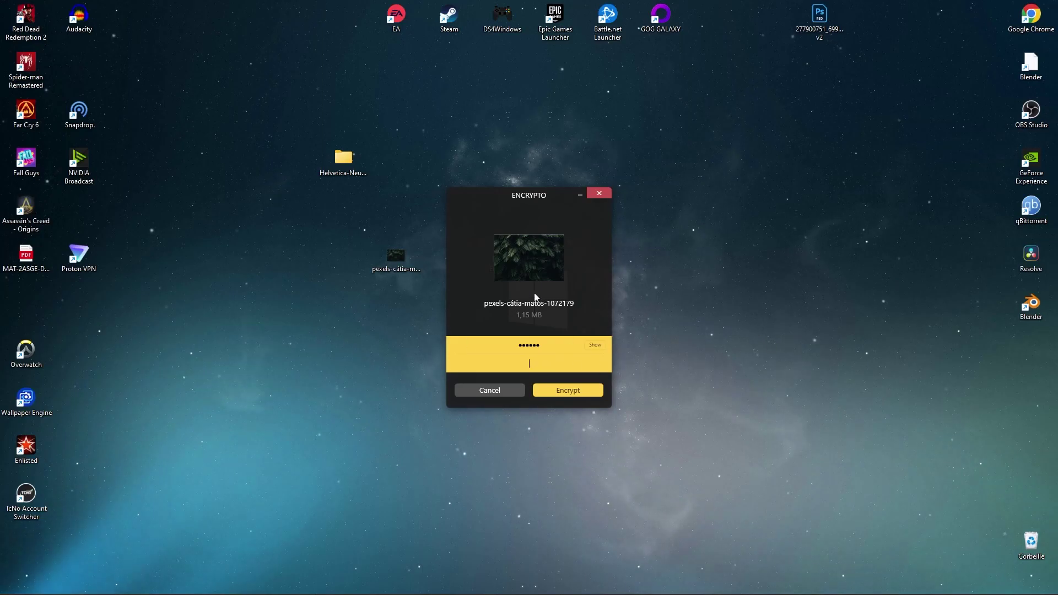
type("9876")
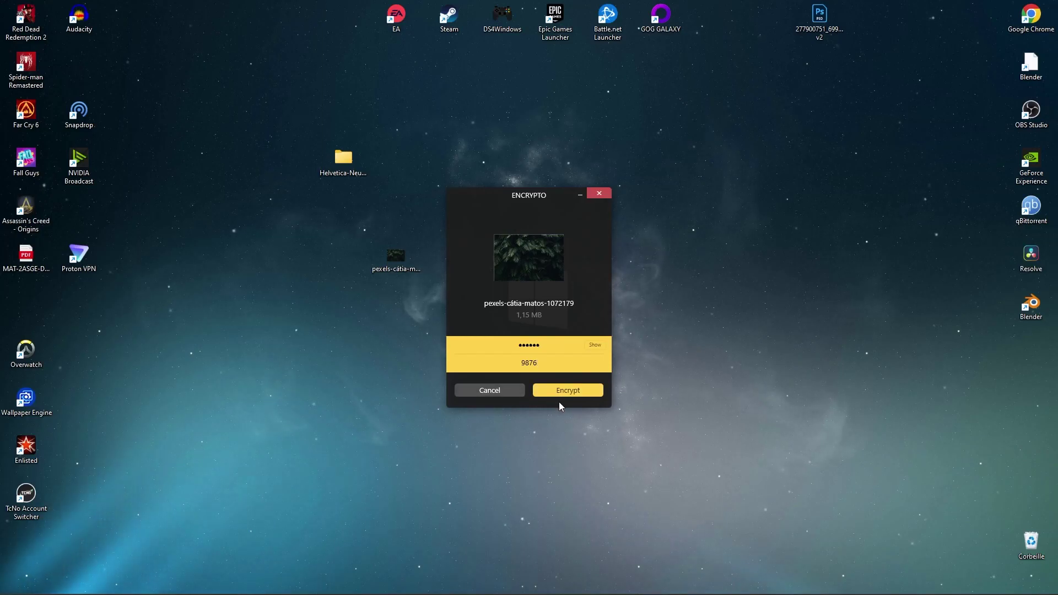
Encrypt the pexels photo and save the crypto file to the desktop
left_click(573, 391)
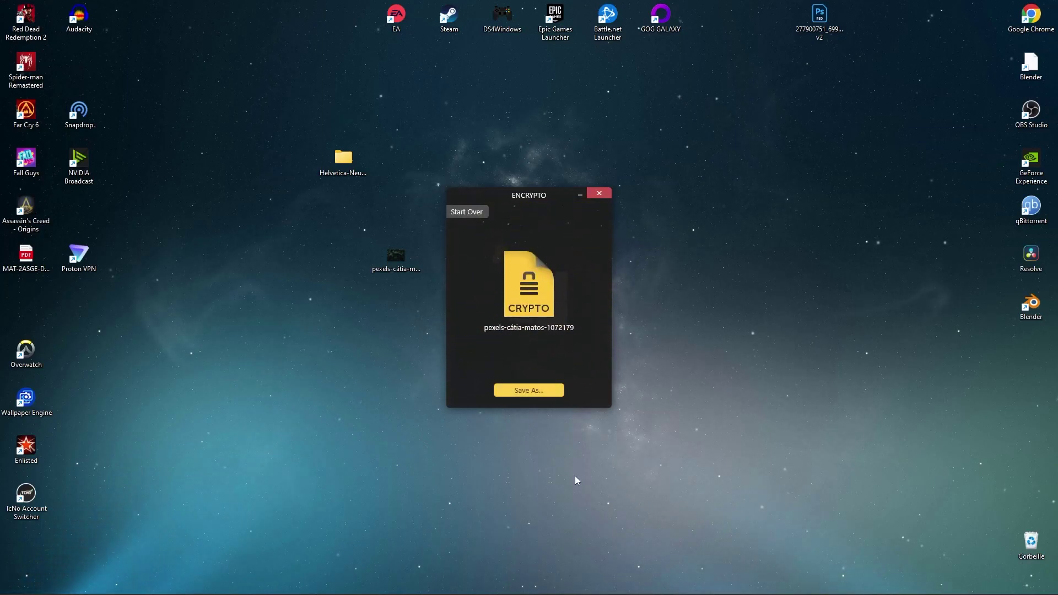
left_click(538, 390)
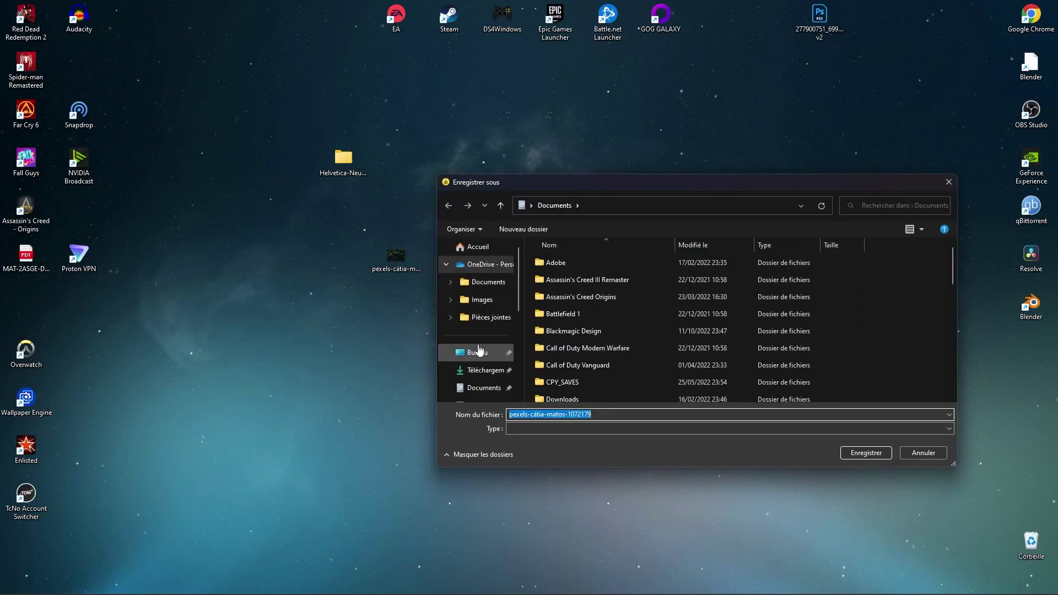
left_click(481, 353)
left_click(866, 453)
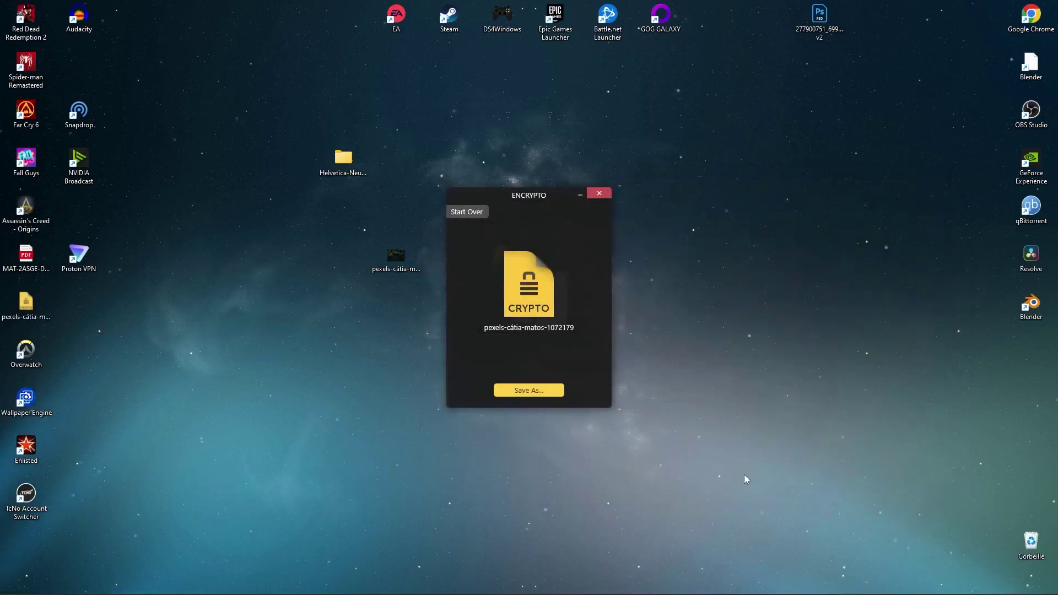
Reposition the encrypted file icon, close Encrypto, and select the crypto file
left_click_drag(43, 320, 300, 378)
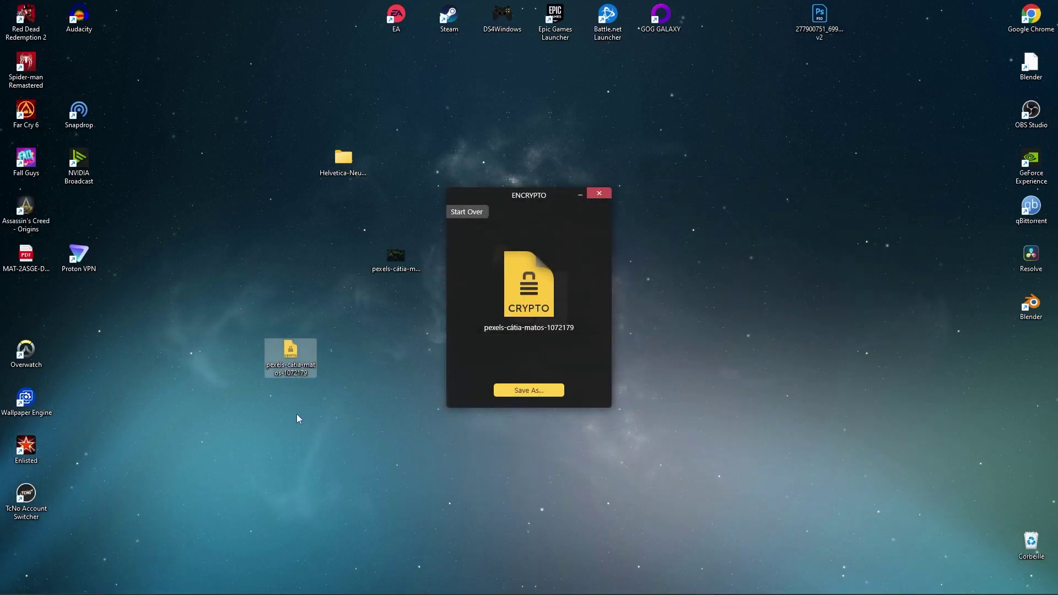
left_click(609, 195)
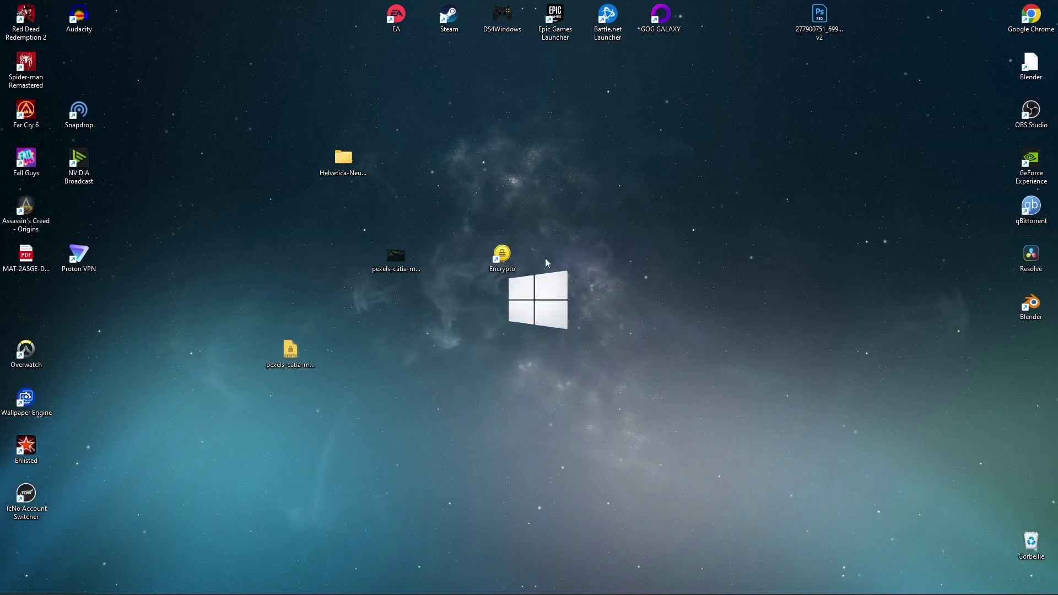
left_click(276, 358)
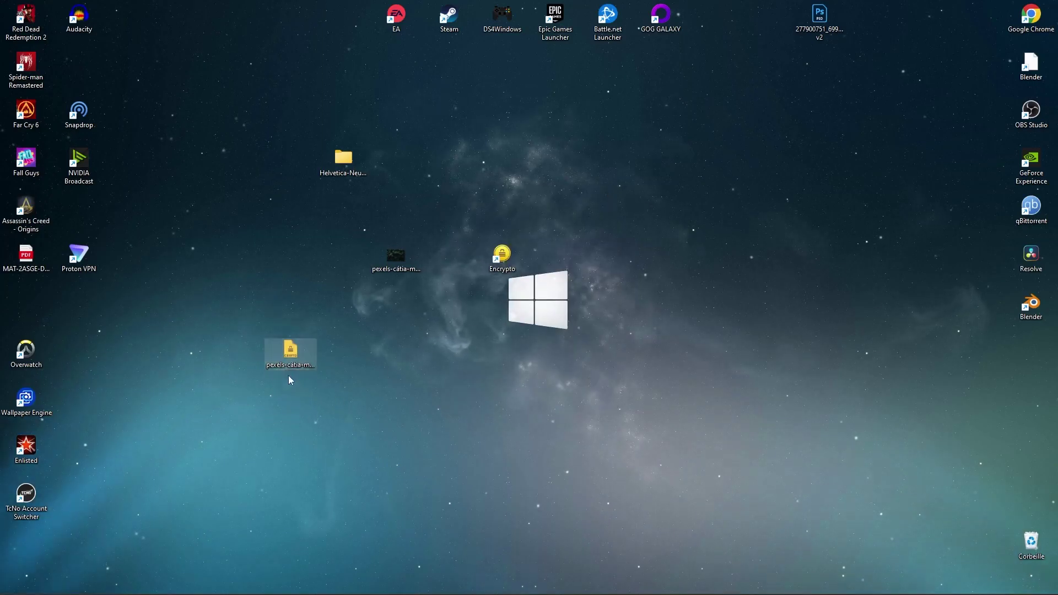
Open the pexels crypto file and decrypt it with its password
double_click(288, 367)
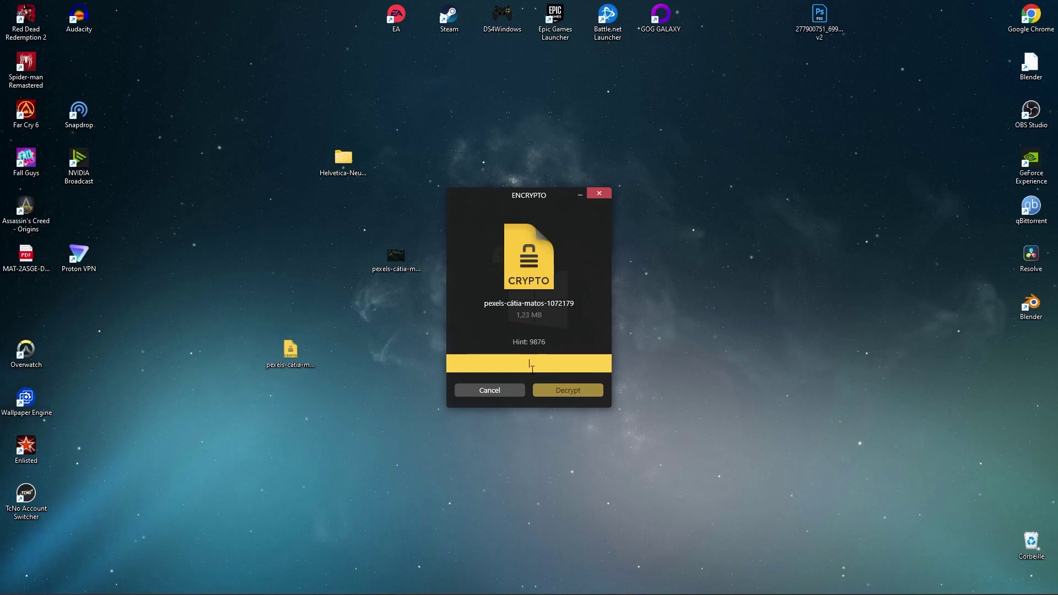
type("987654")
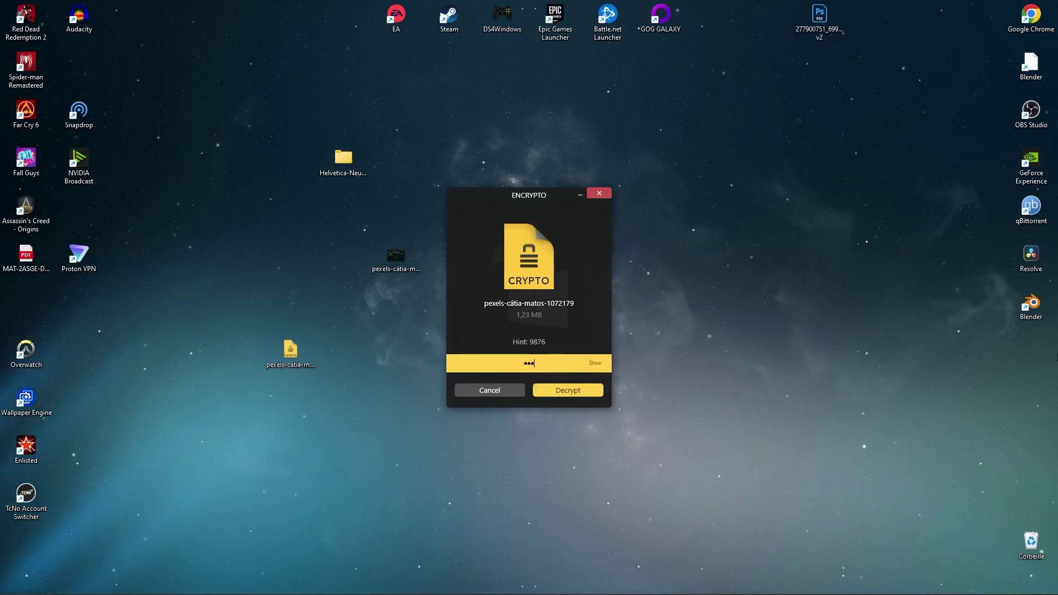
type("3210")
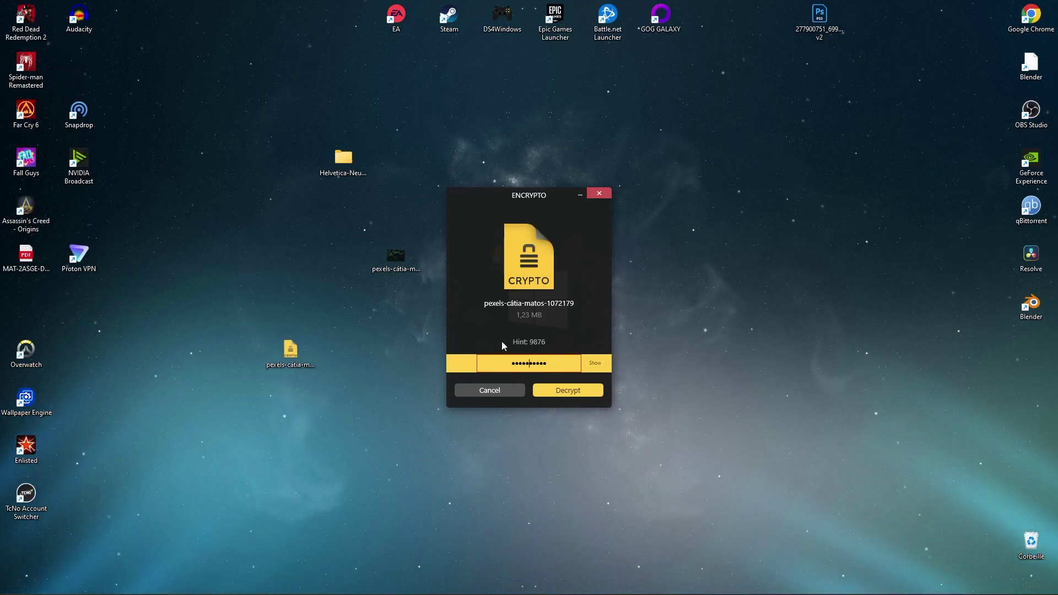
left_click_drag(511, 363, 386, 359)
type("9876")
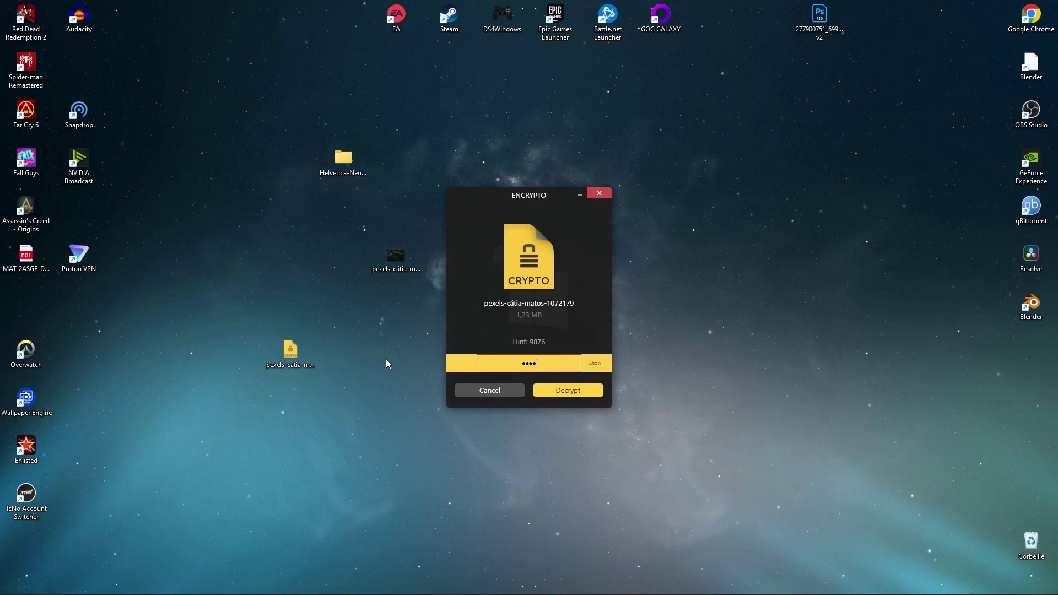
key("Return")
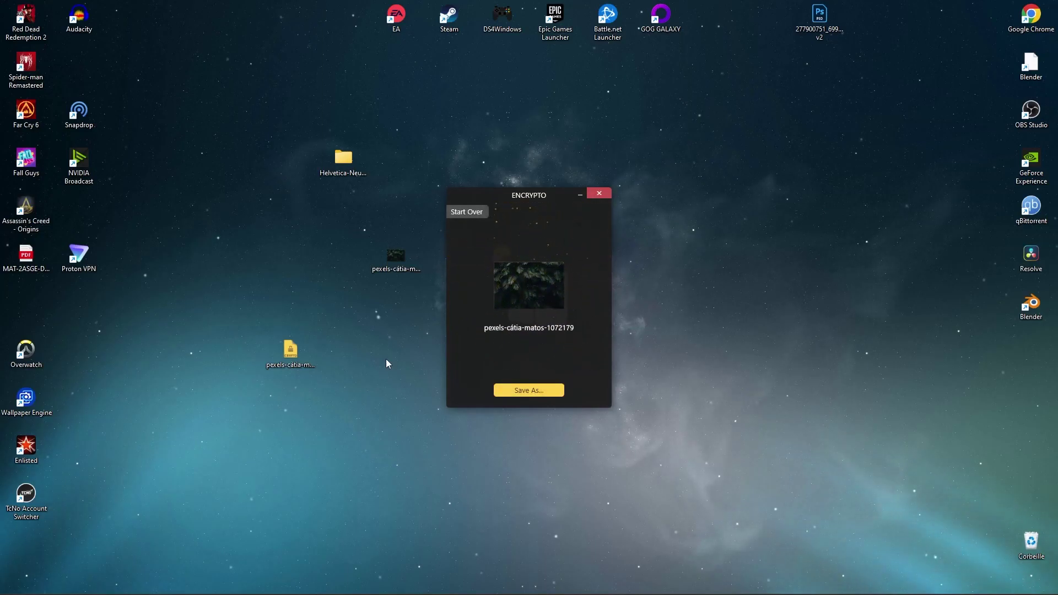
Save the decrypted photo to the desktop, confirming replacement of the existing JPG
left_click(544, 392)
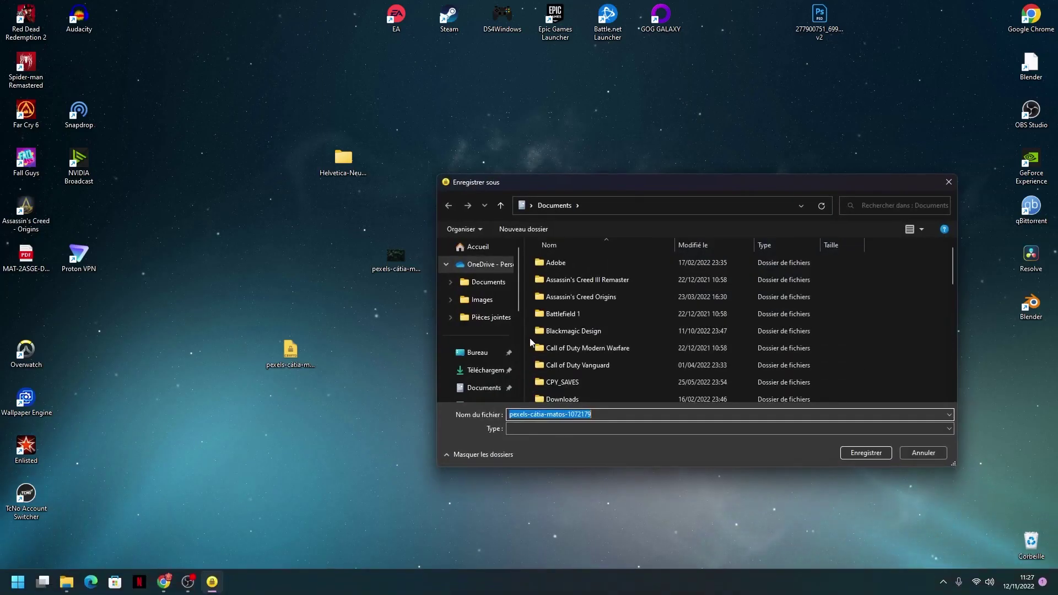
left_click(497, 355)
left_click(865, 453)
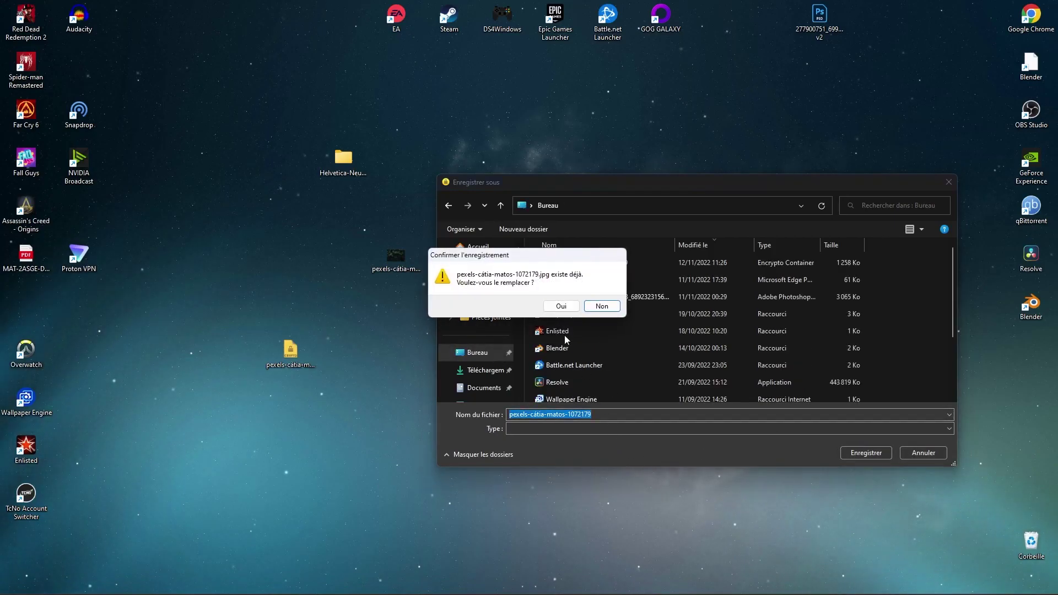
left_click(564, 310)
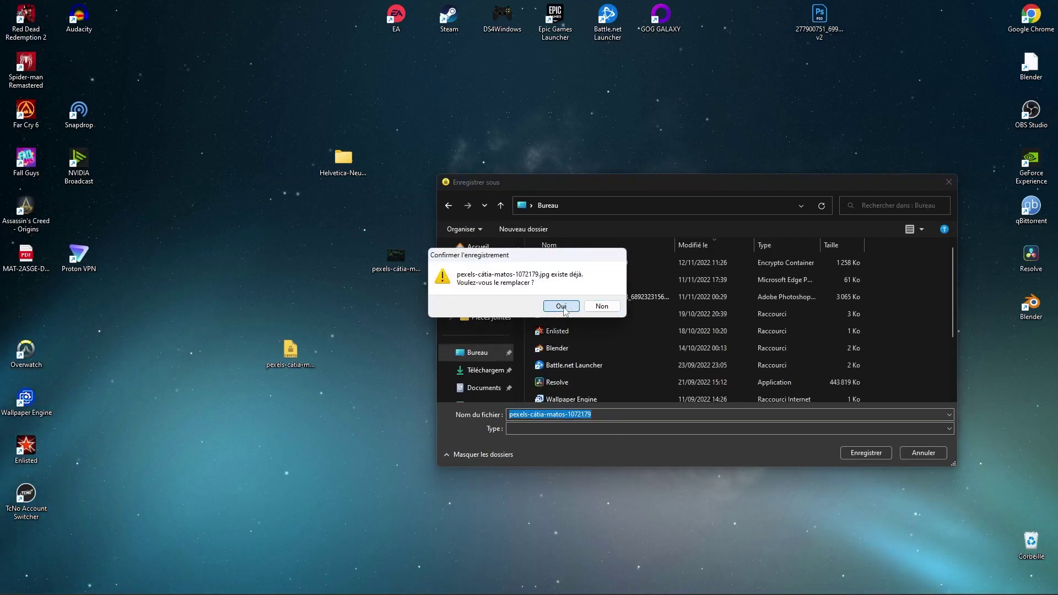
left_click(562, 306)
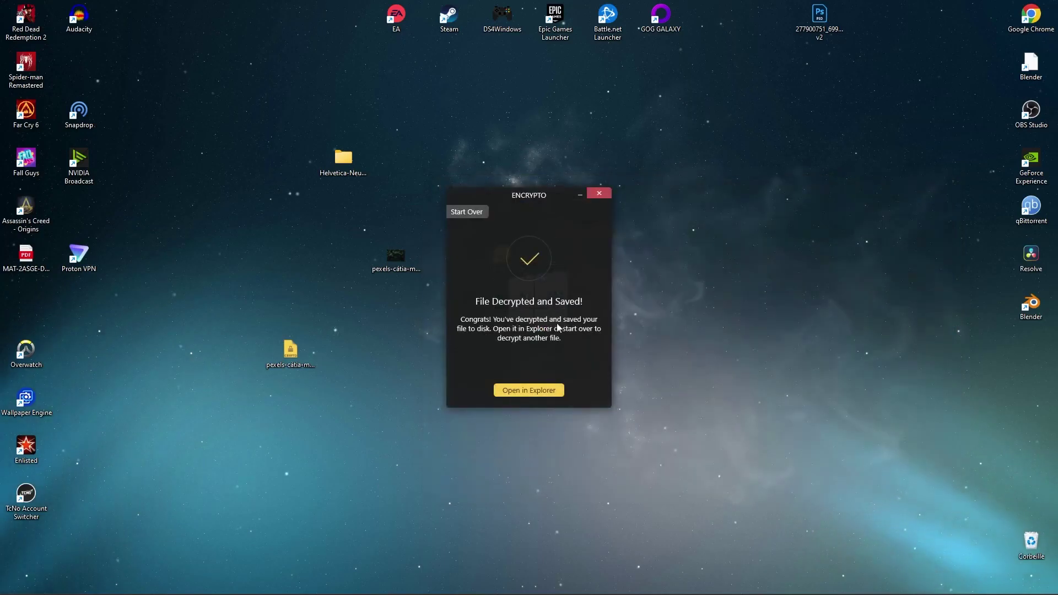
Show the saved JPG in File Explorer, view it in Photos, then close both
left_click(516, 390)
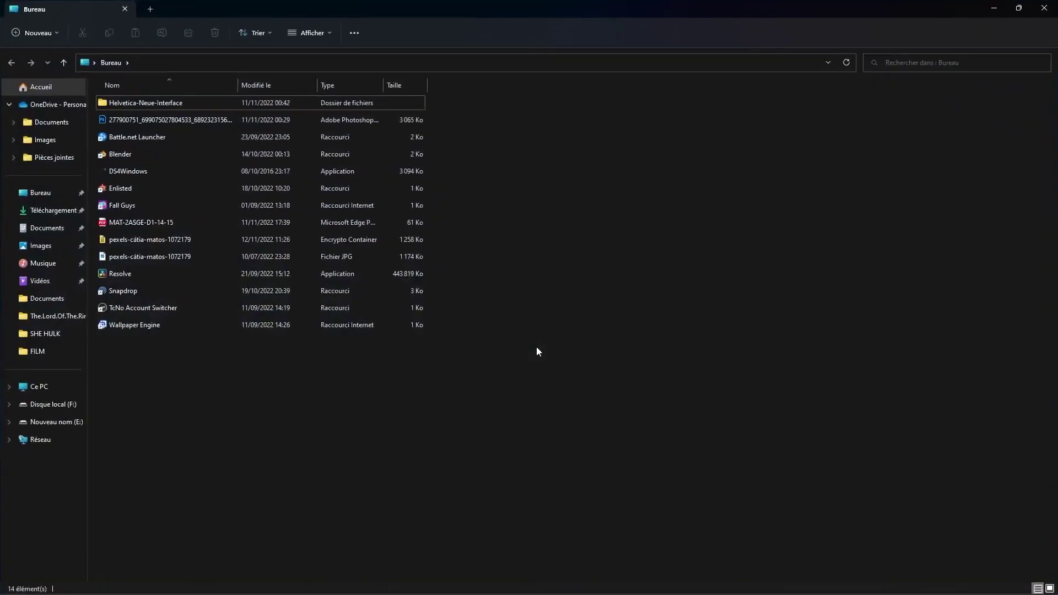
double_click(127, 256)
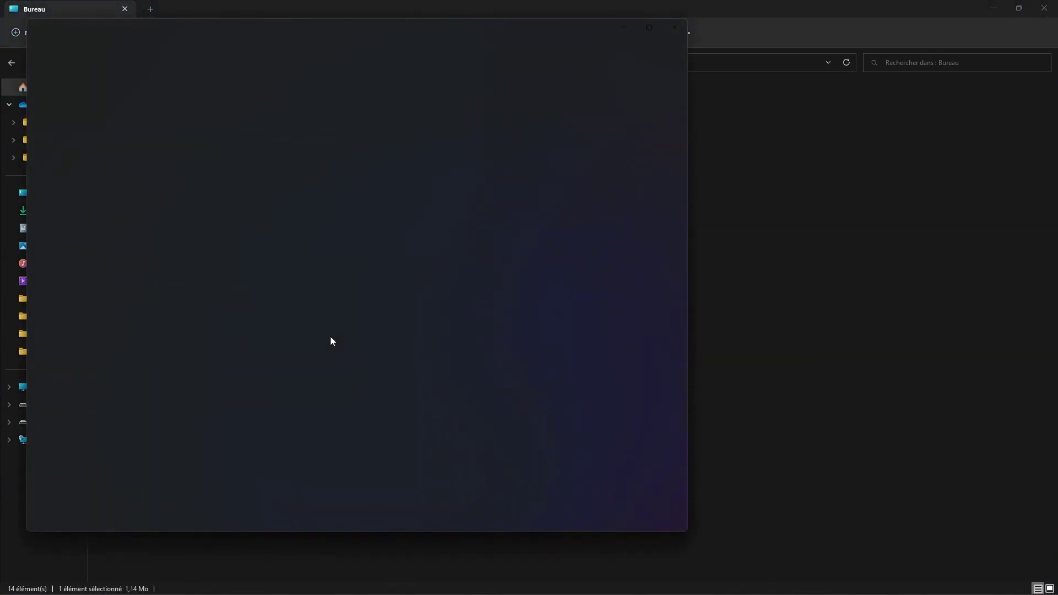
key("alt+F4")
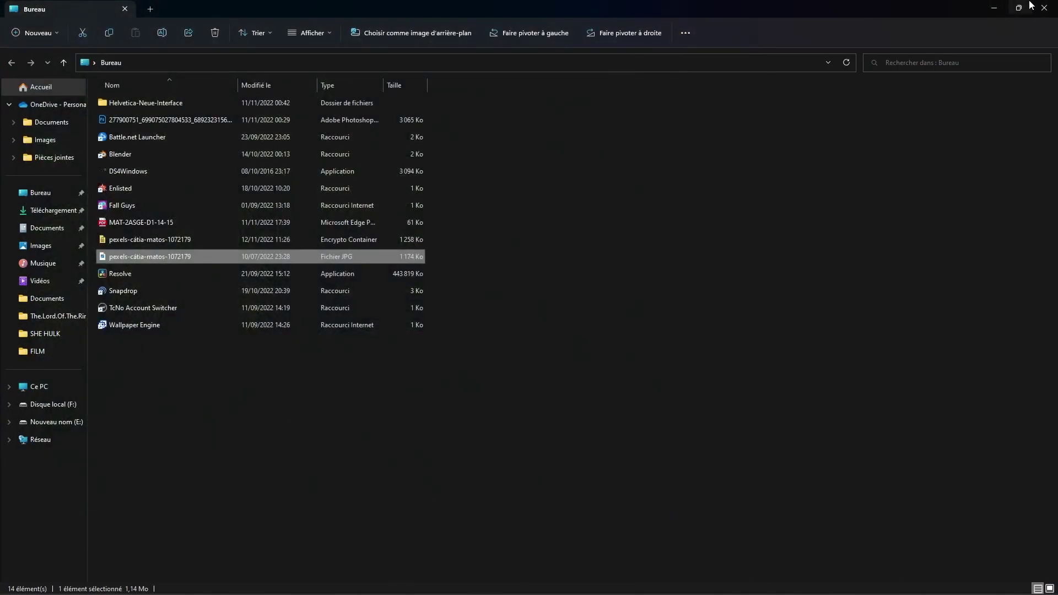
left_click(1044, 8)
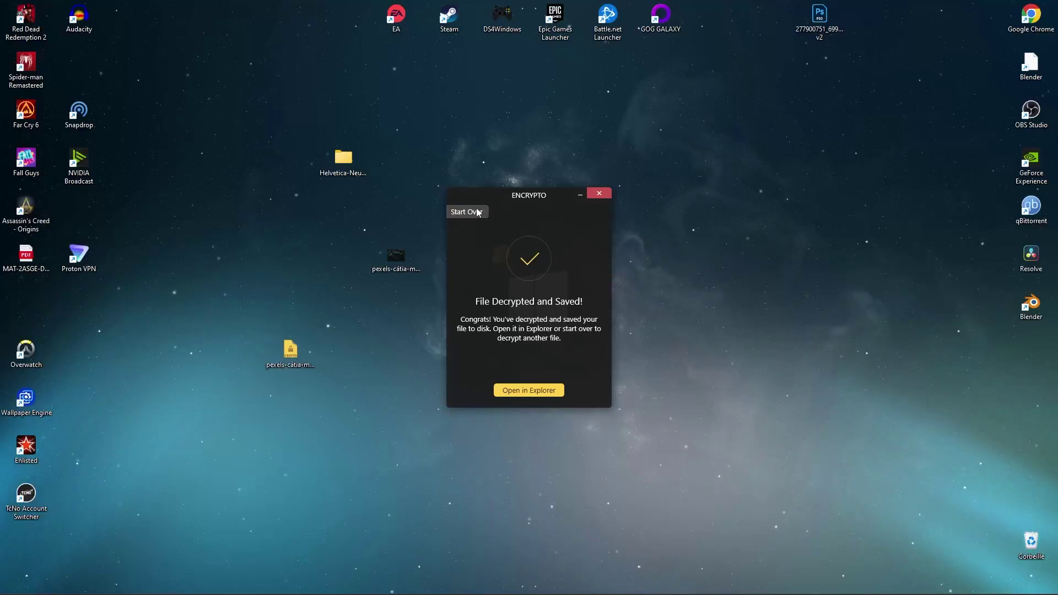
Start over, add the Helvetica-Neue-Interface folder, and enter a password
left_click(479, 213)
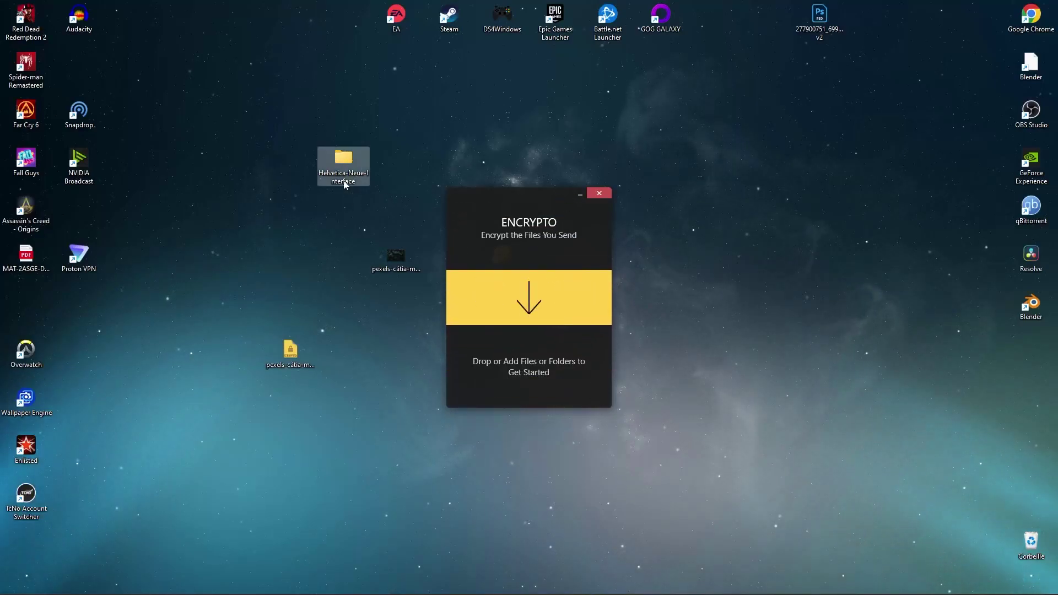
left_click_drag(332, 154, 602, 305)
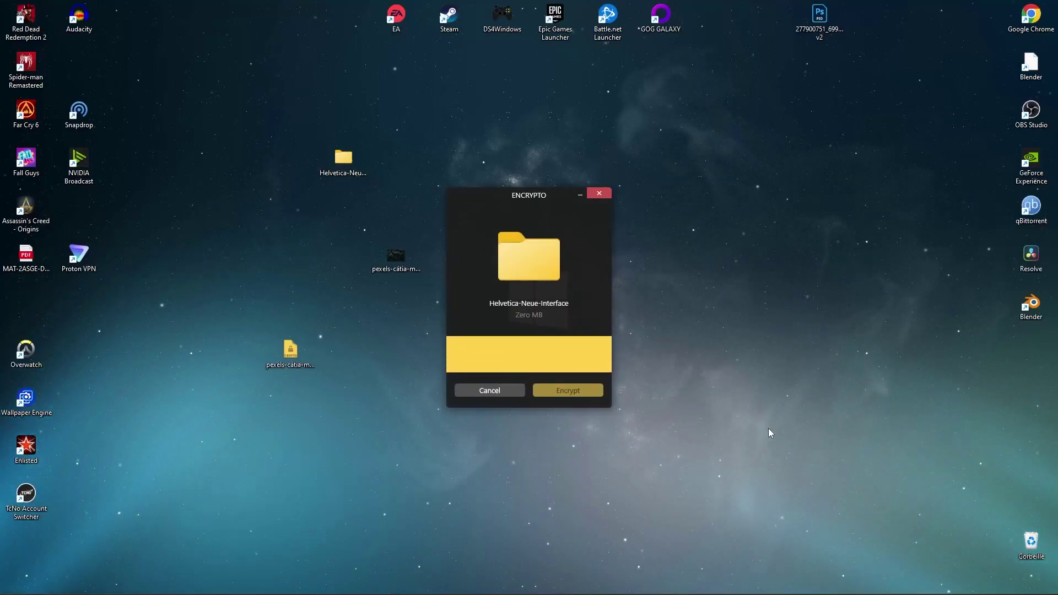
left_click(529, 345)
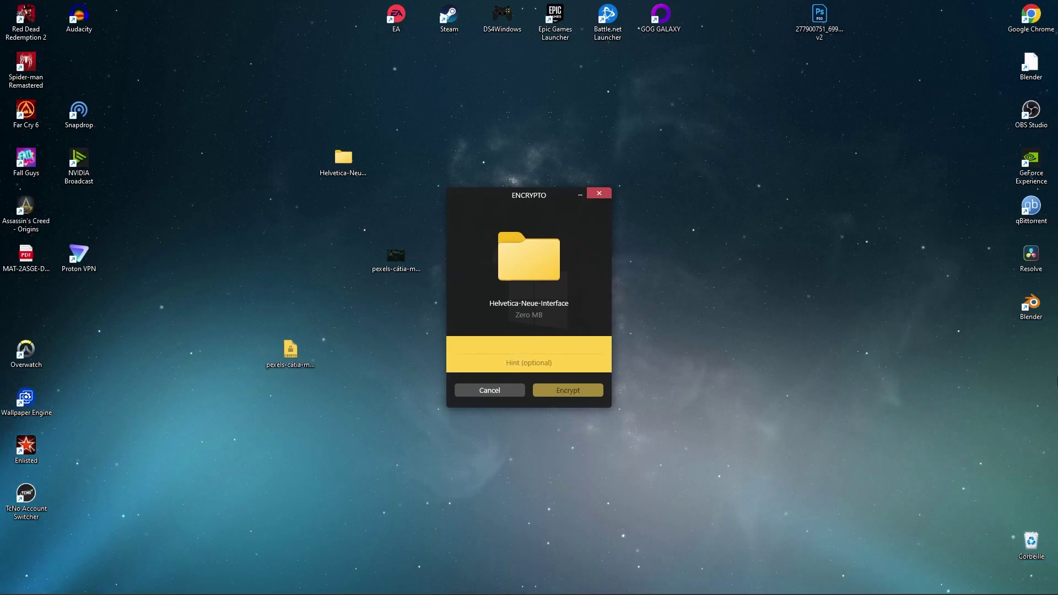
type("•••")
key("Tab")
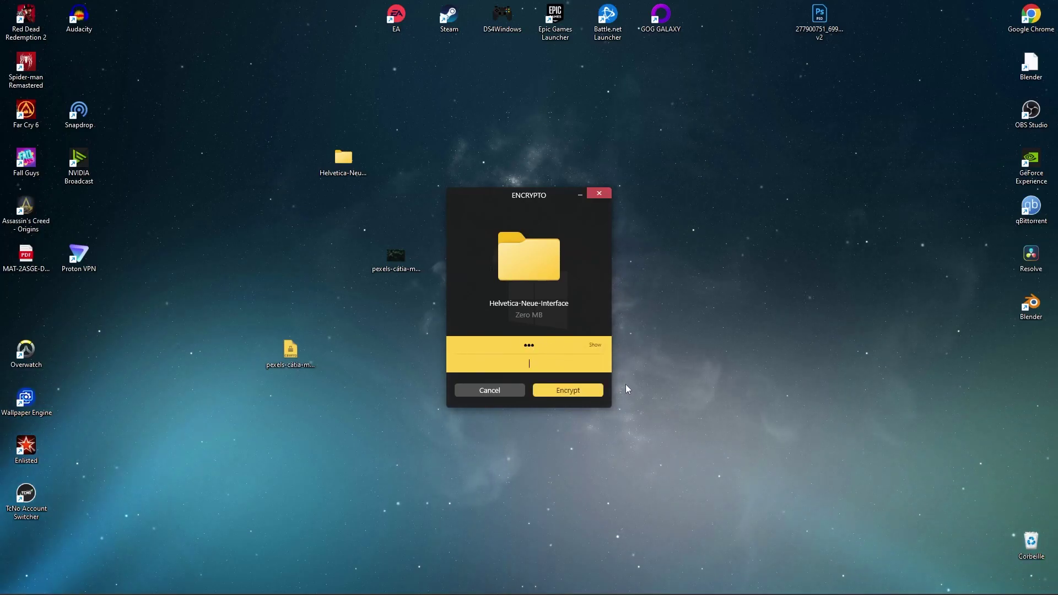
Encrypt the folder and save its crypto file to the desktop
left_click(570, 391)
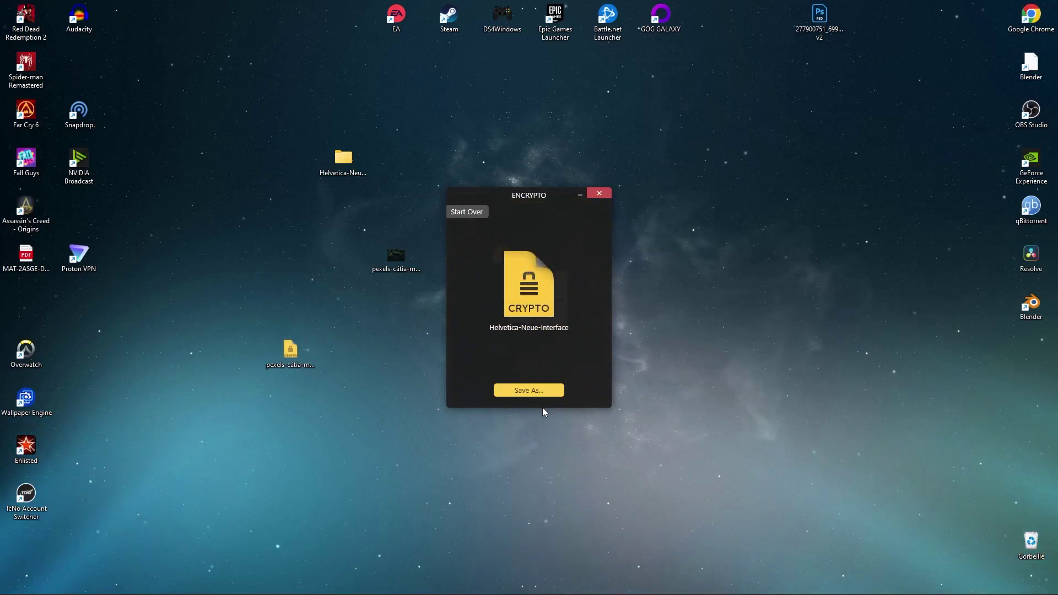
left_click(528, 396)
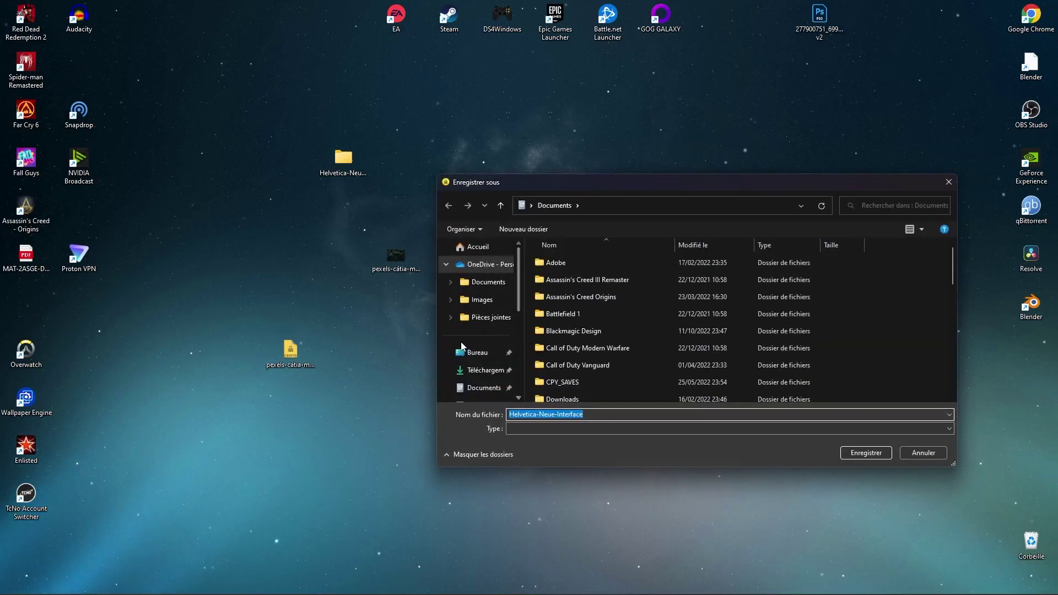
left_click(865, 450)
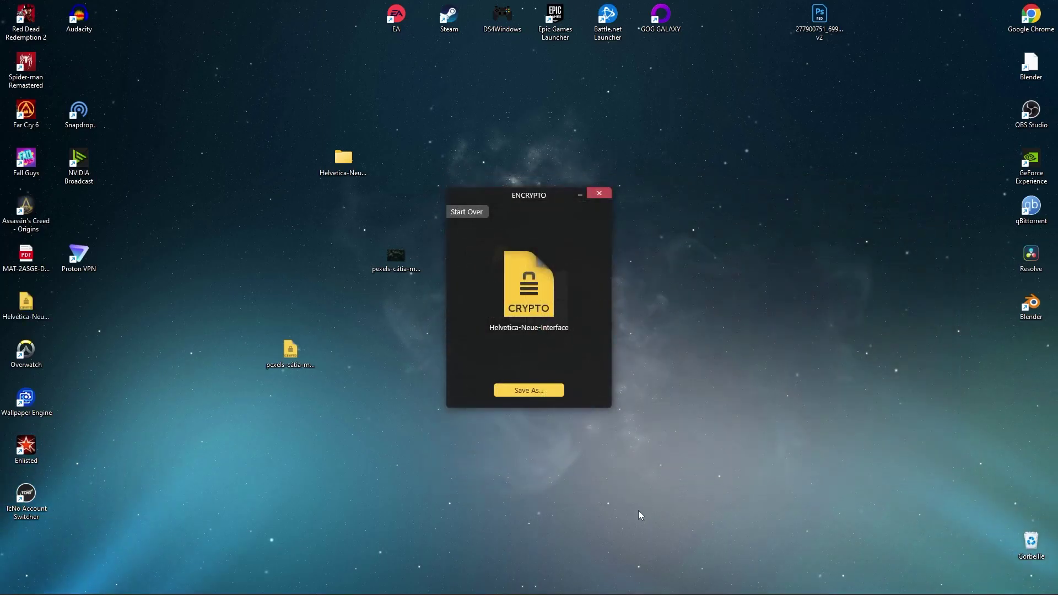
Place the encrypted pexels and Helvetica .crypto files together, with the Encrypto window moved right
left_click_drag(291, 351, 241, 257)
left_click_drag(27, 313, 290, 319)
left_click_drag(180, 214, 304, 386)
left_click_drag(273, 320, 238, 411)
left_click_drag(170, 332, 303, 459)
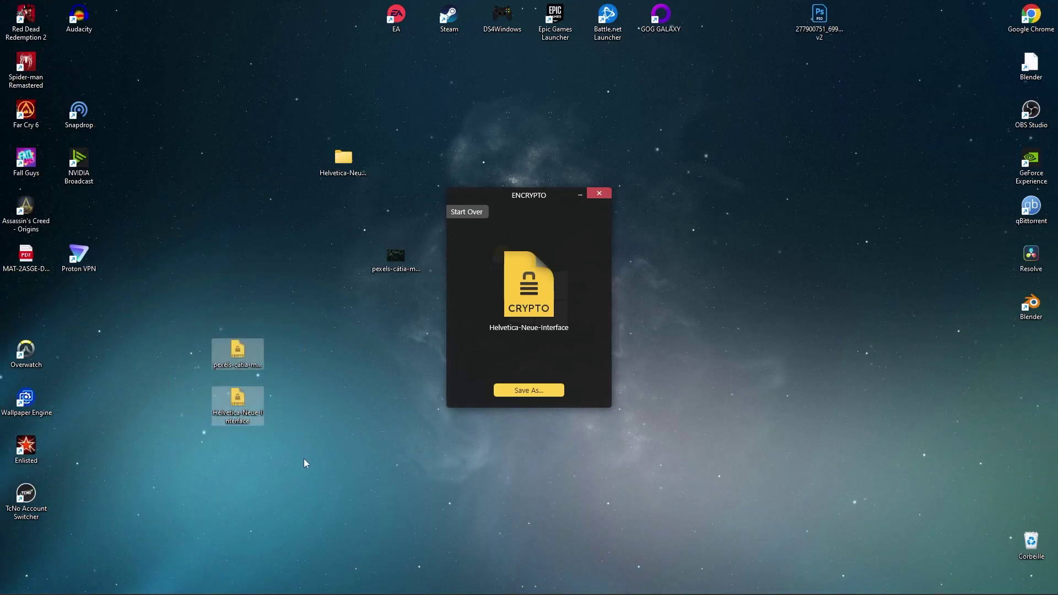
left_click_drag(509, 198, 787, 235)
left_click_drag(174, 304, 286, 459)
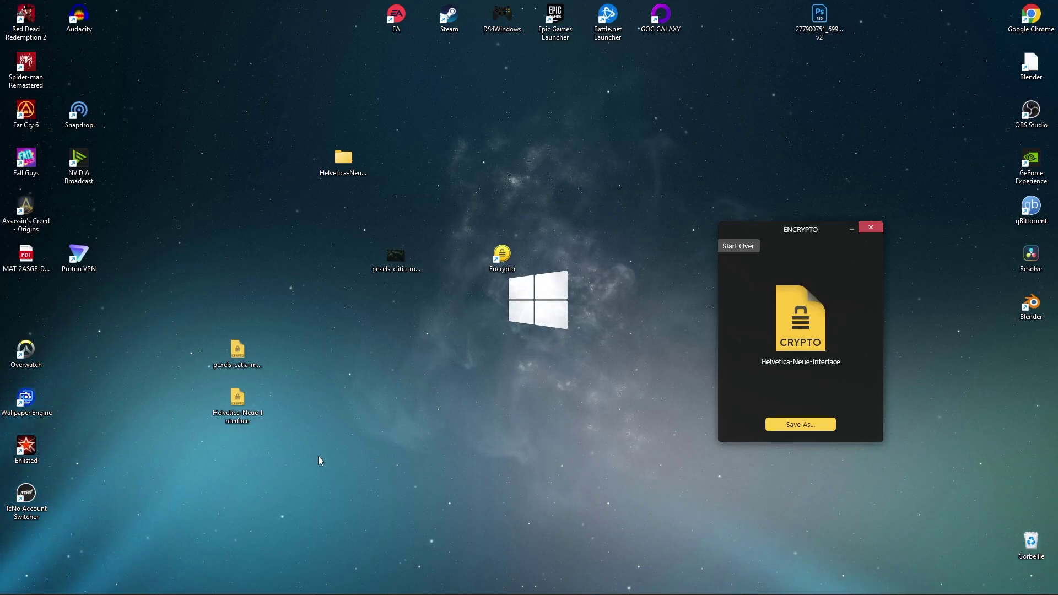
left_click_drag(171, 291, 296, 442)
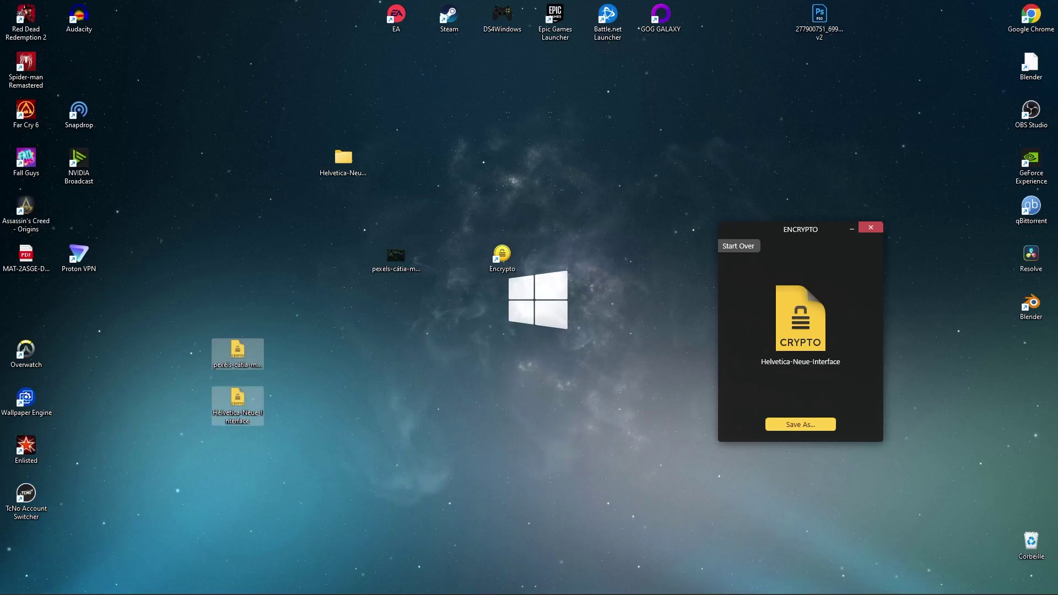
Bring Chrome back to the GHILES-TUTO MAX YouTube channel page and dismiss the download notice
left_click(171, 588)
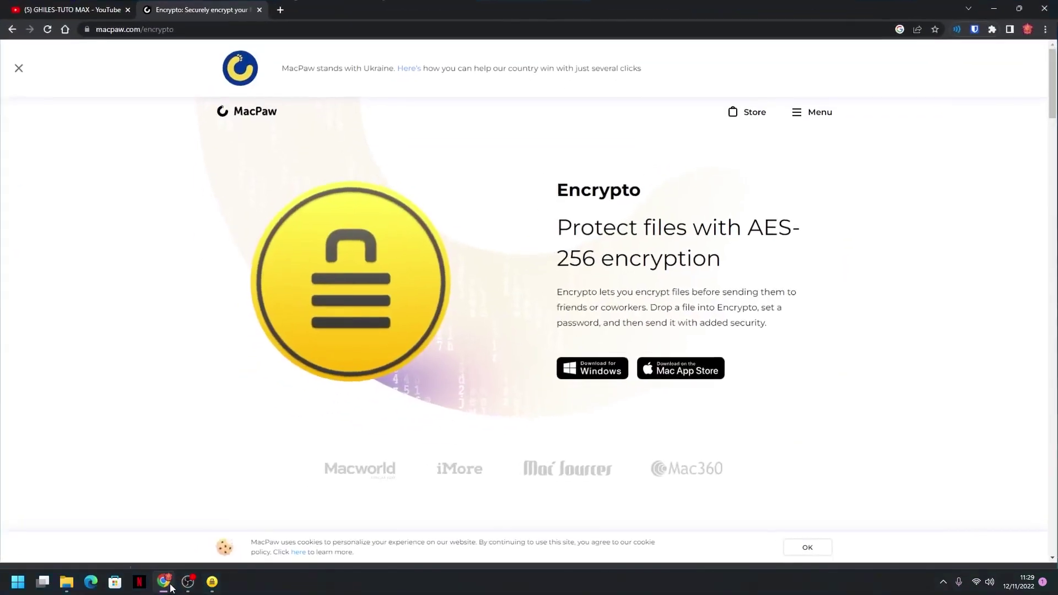
left_click(81, 8)
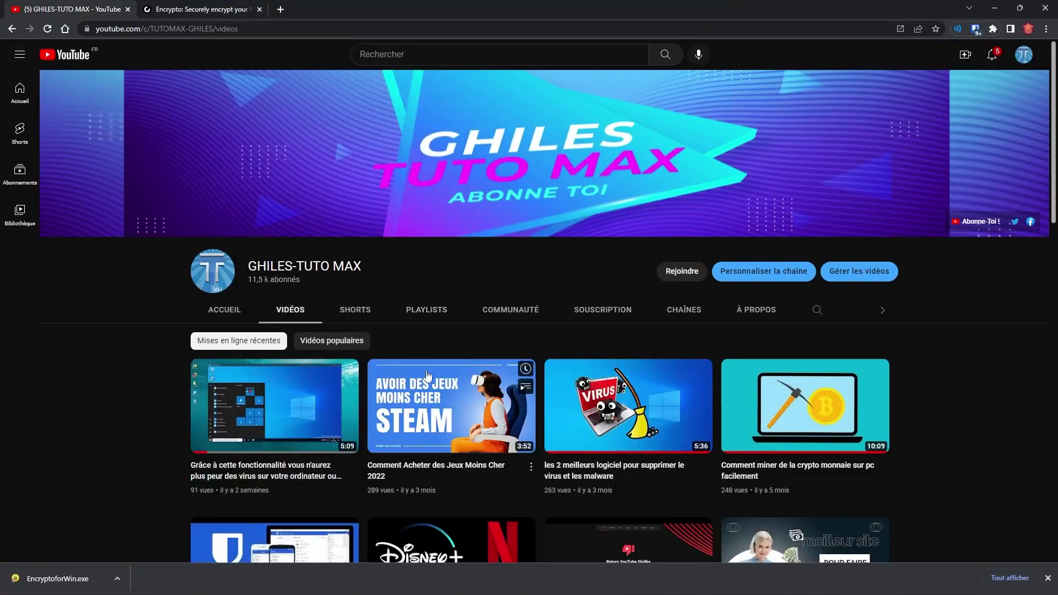
left_click(1048, 579)
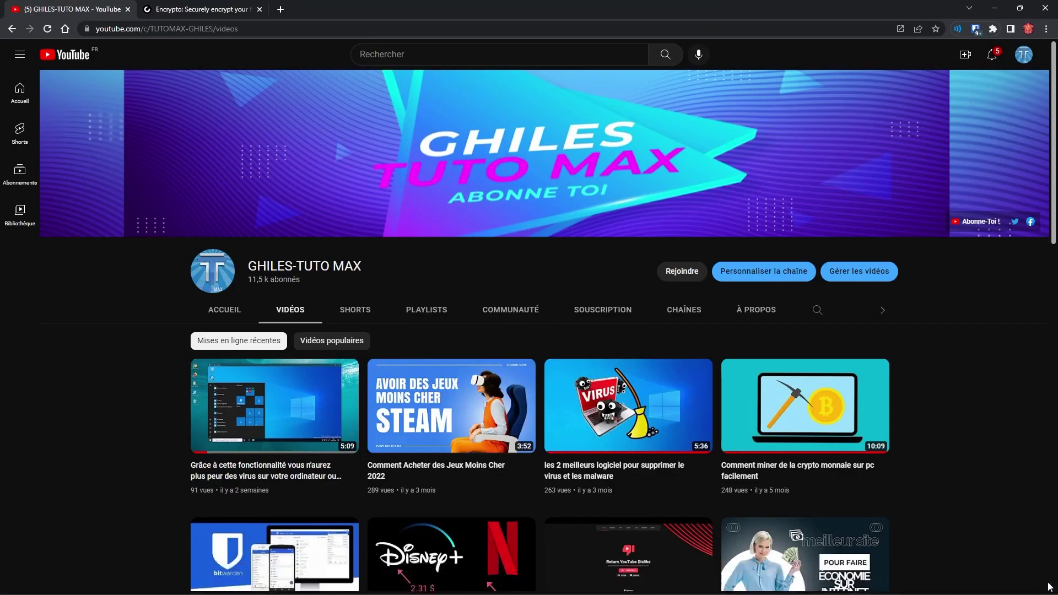